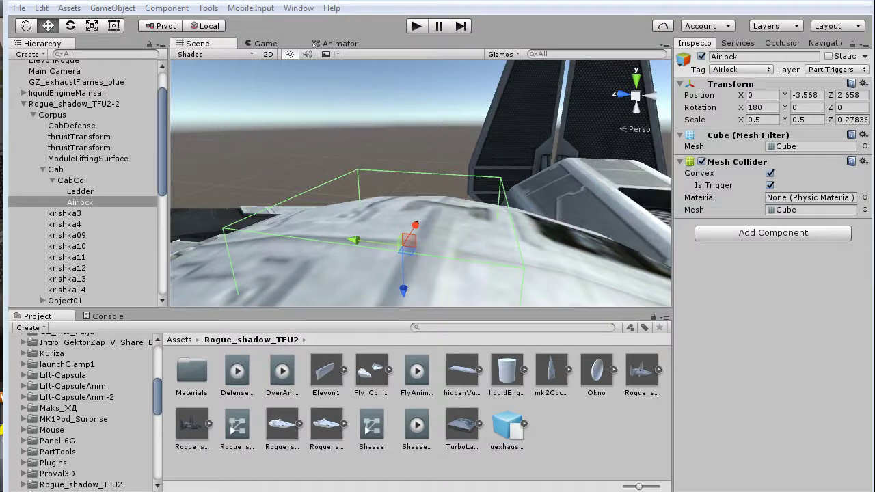
Inspect the Ladder and Airlock triggers while viewing the cab hull from different angles
{"action": "left_click_drag", "start_coordinate": [526, 165], "coordinate": [135, 199], "text": "alt"}
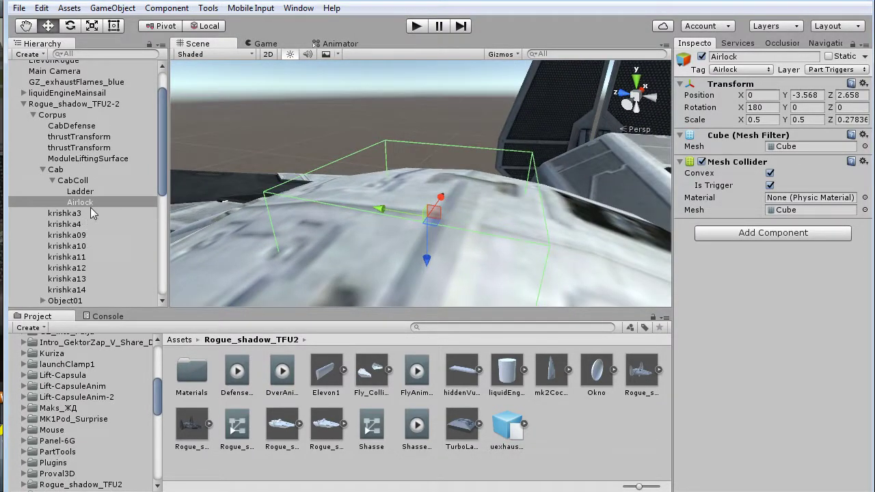
{"action": "left_click", "coordinate": [86, 193]}
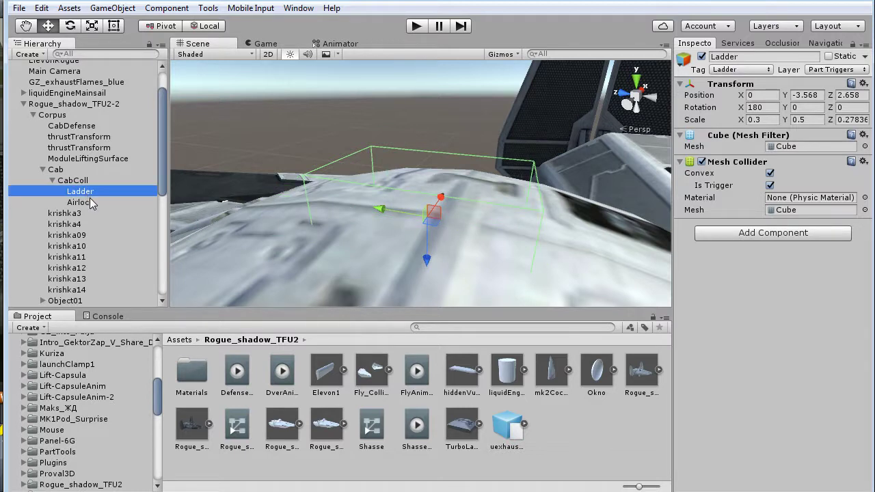
{"action": "left_click", "coordinate": [86, 204]}
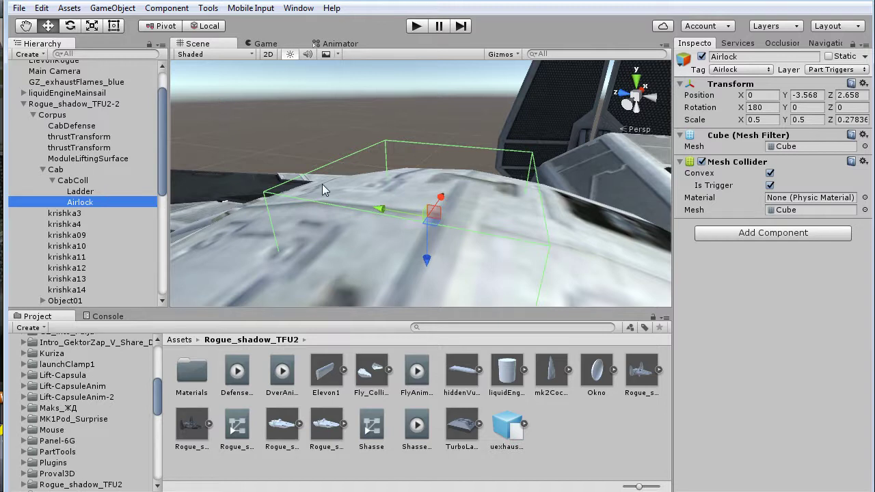
{"action": "scroll", "coordinate": [373, 192], "scroll_direction": "down", "scroll_amount": 3}
{"action": "right_click_drag", "start_coordinate": [508, 176], "coordinate": [487, 222]}
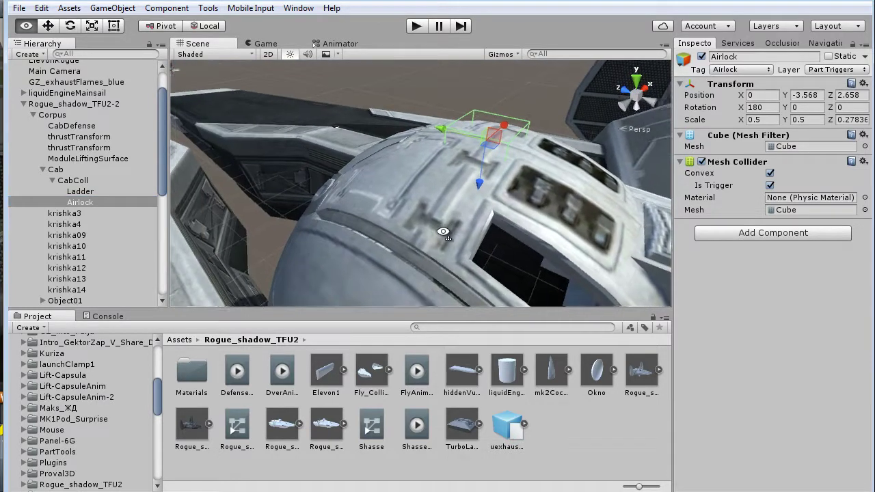
{"action": "scroll", "coordinate": [487, 221], "scroll_direction": "up", "scroll_amount": 2}
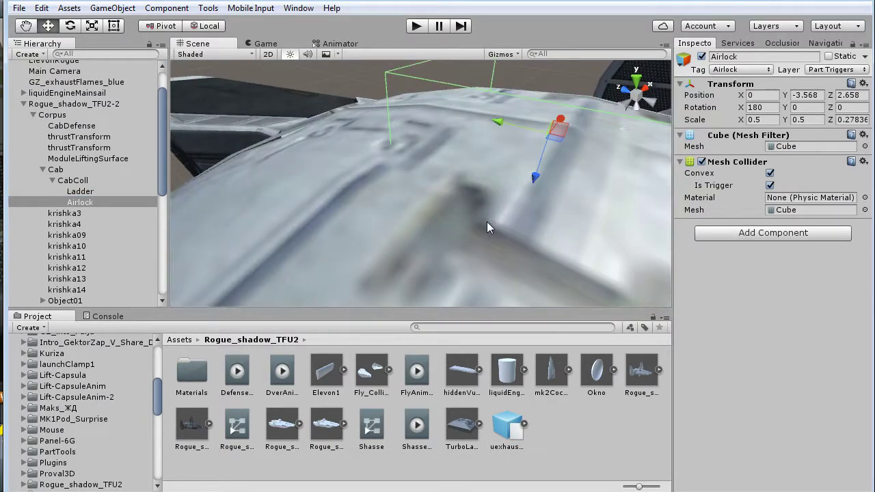
{"action": "scroll", "coordinate": [520, 185], "scroll_direction": "down", "scroll_amount": 2}
{"action": "middle_click_drag", "start_coordinate": [519, 185], "coordinate": [385, 242]}
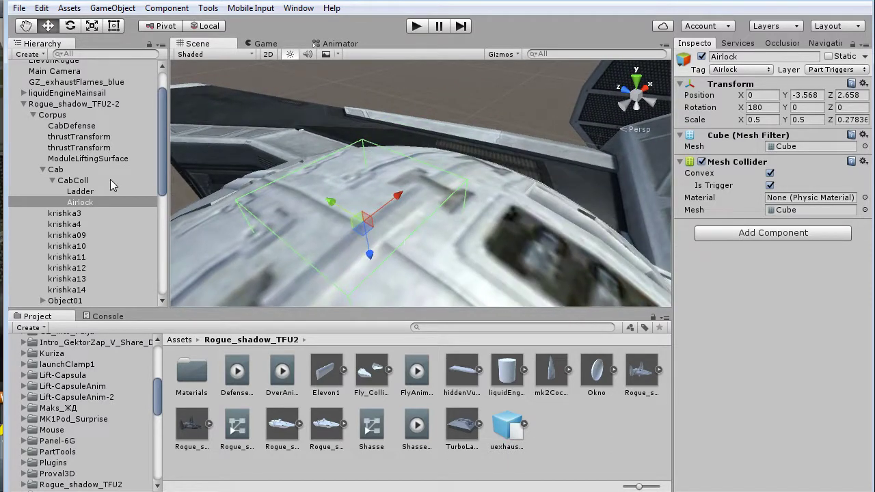
{"action": "left_click", "coordinate": [80, 192]}
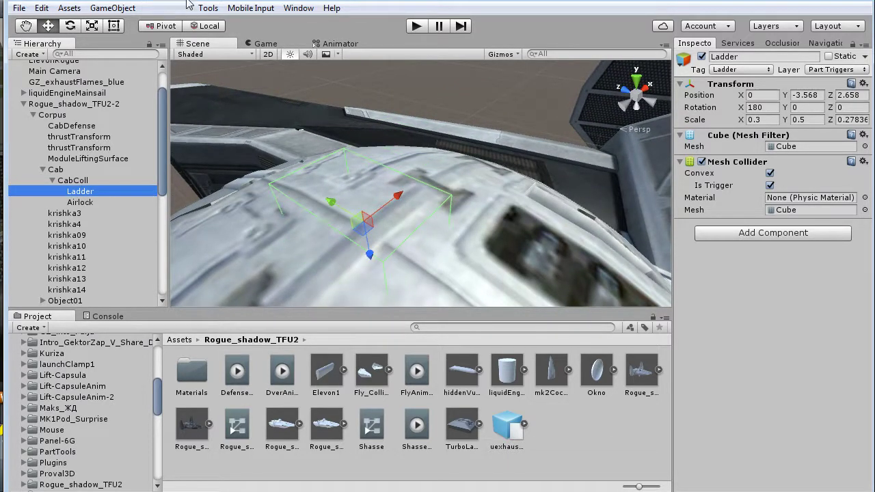
Dismiss the GameObject creation menu unused and frame the view on the Ladder trigger
{"action": "left_click", "coordinate": [117, 8]}
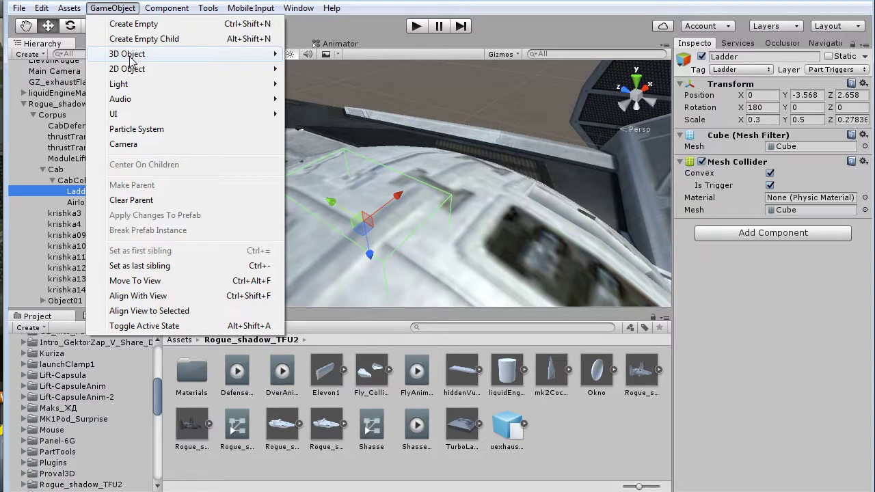
{"action": "mouse_move", "coordinate": [131, 56]}
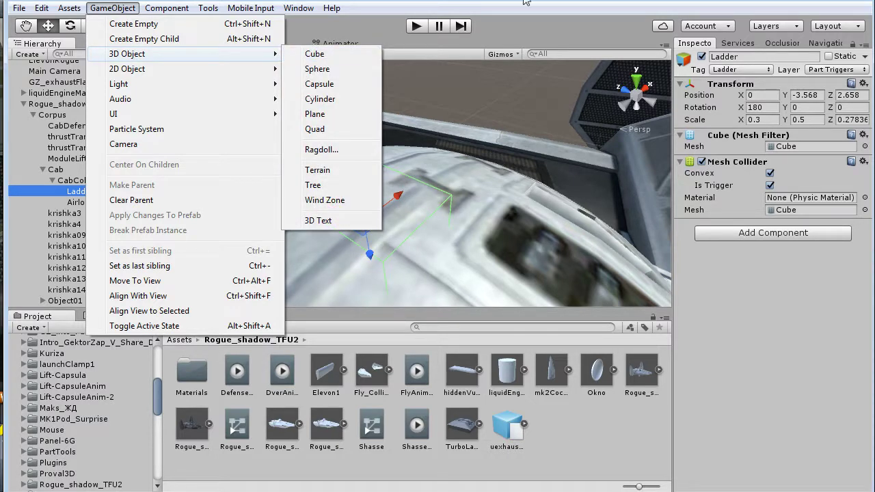
{"action": "left_click", "coordinate": [444, 125]}
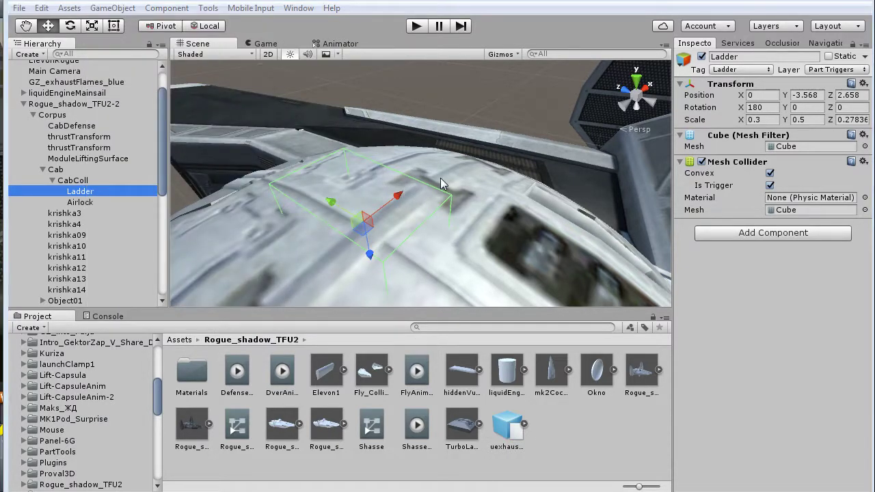
{"action": "key", "text": "f"}
{"action": "middle_click_drag", "start_coordinate": [501, 164], "coordinate": [501, 165]}
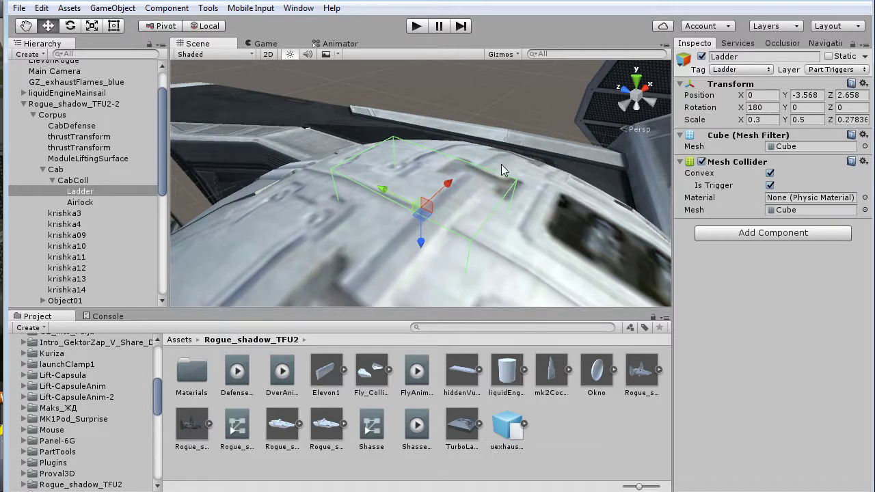
Check Airlock and krishka3, then select Ladder and Airlock together
{"action": "left_click", "coordinate": [87, 203]}
{"action": "key", "text": "Up"}
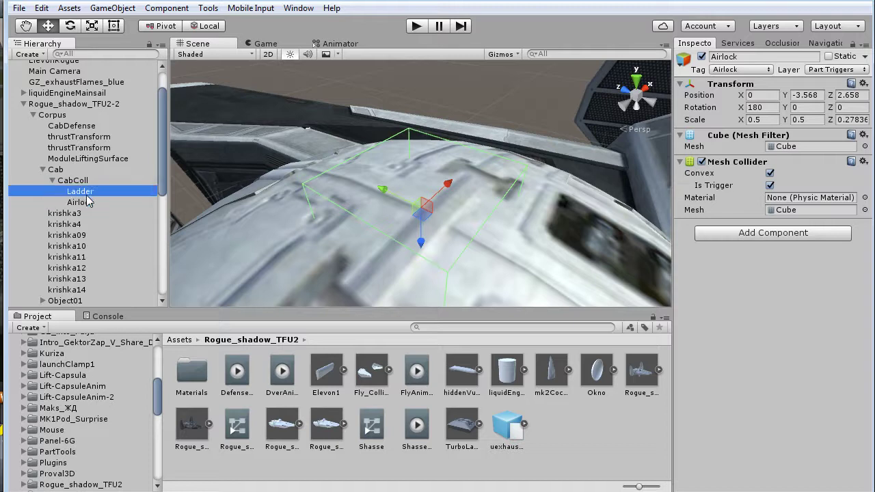
{"action": "left_click", "coordinate": [87, 211]}
{"action": "left_click", "coordinate": [89, 196]}
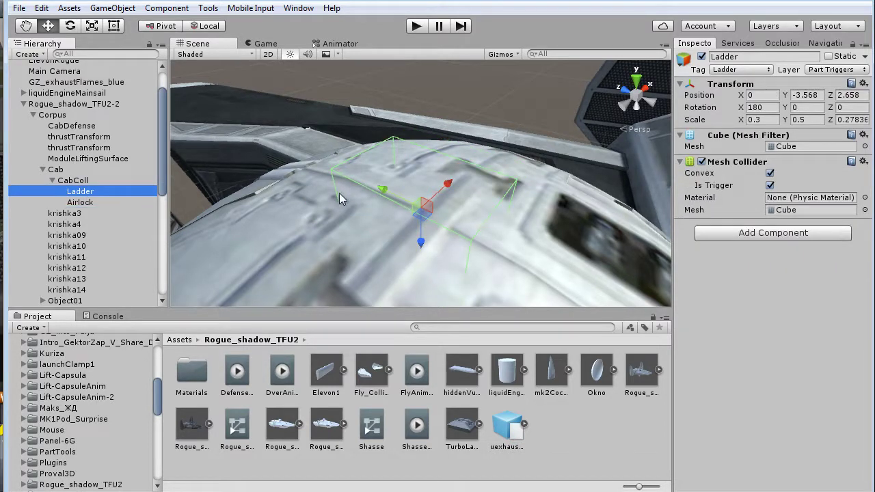
{"action": "left_click", "coordinate": [85, 203], "text": "ctrl"}
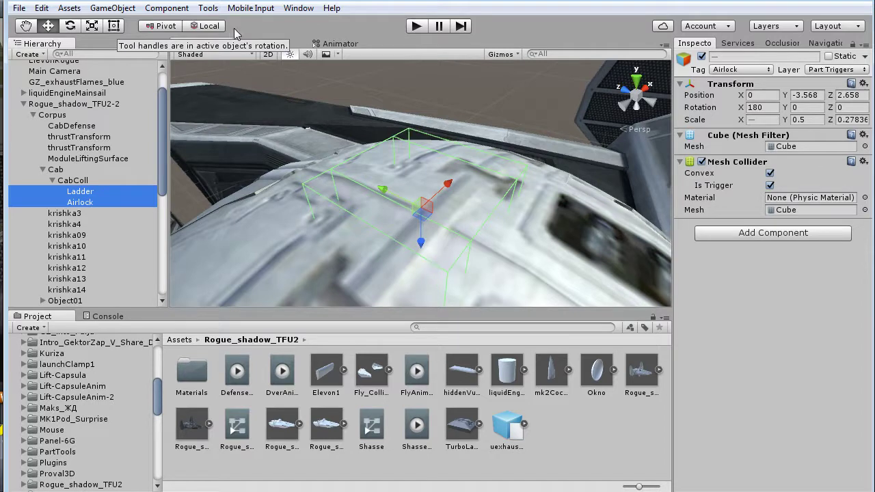
Compare the shared position and rotation values of the Ladder and Airlock triggers
{"action": "left_click", "coordinate": [796, 94]}
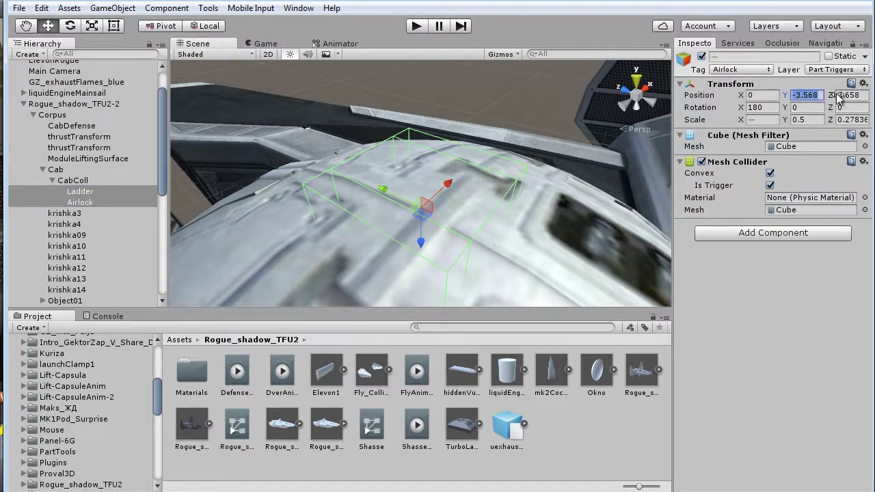
{"action": "left_click", "coordinate": [839, 95]}
{"action": "left_click", "coordinate": [769, 94]}
{"action": "left_click", "coordinate": [756, 102]}
{"action": "left_click", "coordinate": [803, 107]}
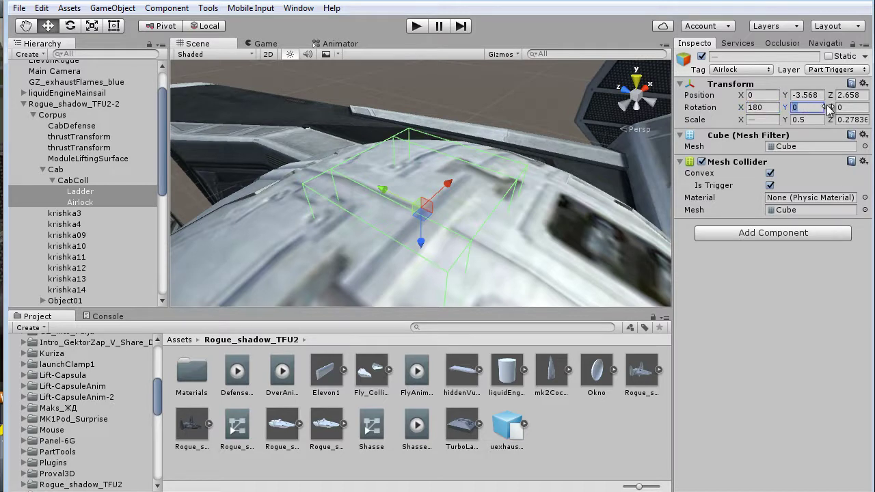
{"action": "left_click", "coordinate": [840, 107]}
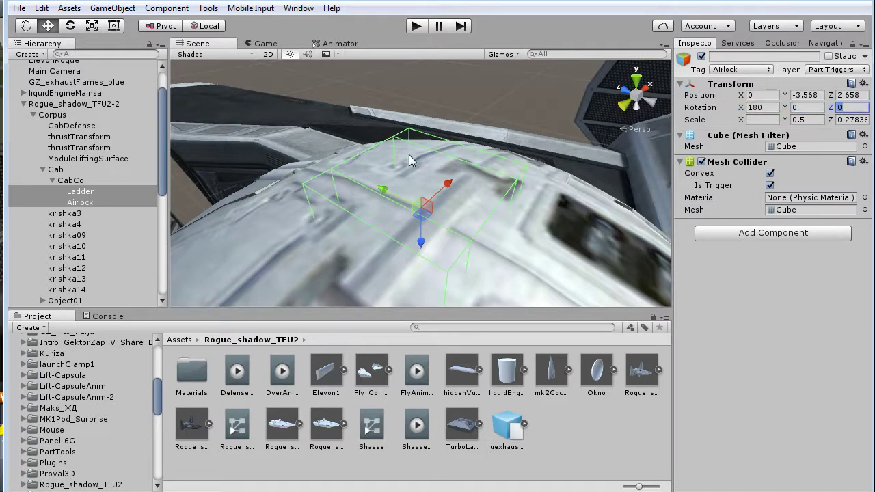
{"action": "mouse_move", "coordinate": [506, 183]}
{"action": "left_mouse_down", "text": "alt"}
{"action": "mouse_move", "coordinate": [545, 211]}
{"action": "mouse_move", "coordinate": [362, 198]}
{"action": "left_mouse_up", "text": "alt"}
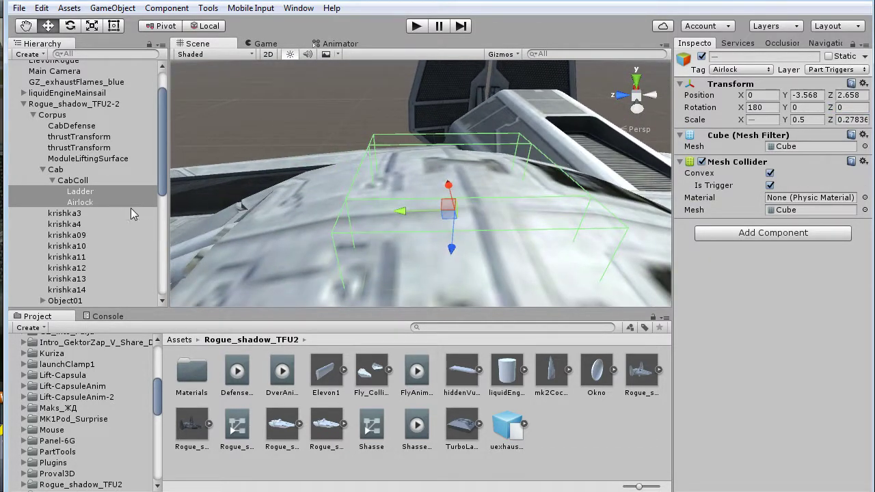
Select the Airlock trigger alone and view it around the hull and wing fins
{"action": "left_click", "coordinate": [115, 203]}
{"action": "left_click", "coordinate": [95, 194]}
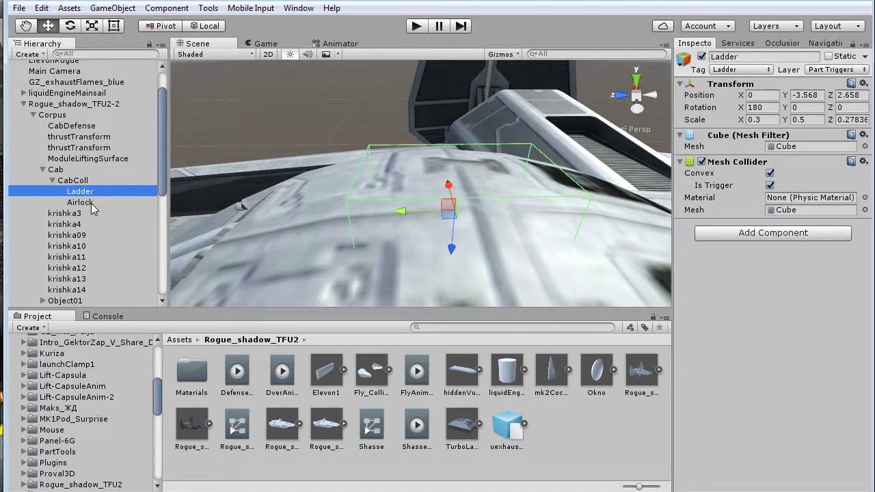
{"action": "left_click", "coordinate": [92, 203]}
{"action": "mouse_move", "coordinate": [414, 205]}
{"action": "middle_mouse_down"}
{"action": "mouse_move", "coordinate": [401, 209]}
{"action": "mouse_move", "coordinate": [424, 254]}
{"action": "middle_mouse_up"}
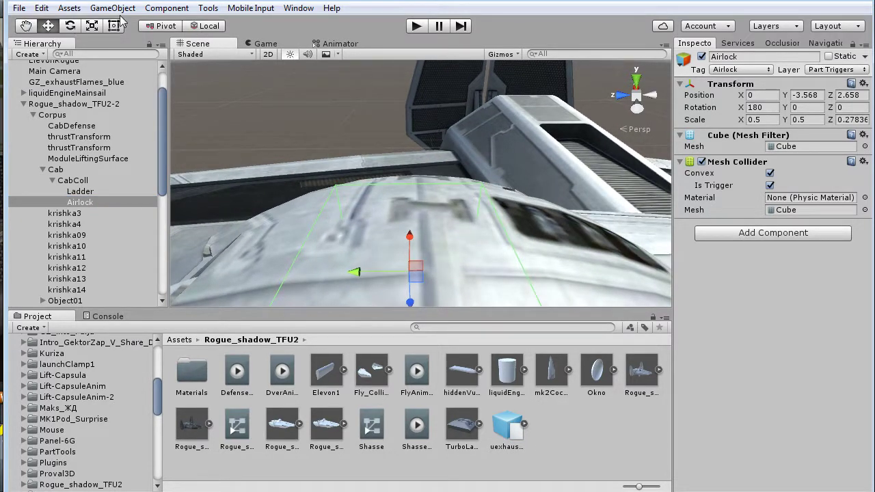
{"action": "mouse_move", "coordinate": [471, 203]}
{"action": "left_mouse_down", "text": "alt"}
{"action": "mouse_move", "coordinate": [481, 155]}
{"action": "mouse_move", "coordinate": [458, 177]}
{"action": "left_mouse_up", "text": "alt"}
{"action": "right_click_drag", "start_coordinate": [458, 177], "coordinate": [452, 209], "text": "alt"}
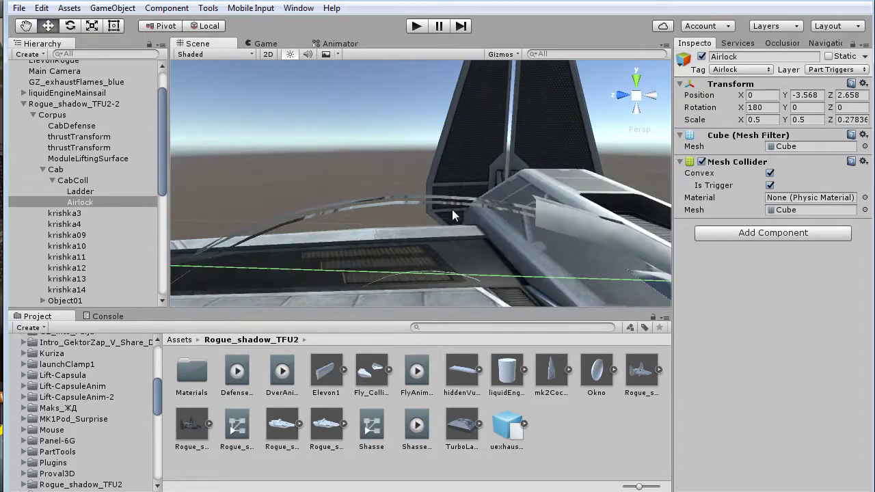
{"action": "right_click_drag", "start_coordinate": [460, 227], "coordinate": [478, 204], "text": "alt"}
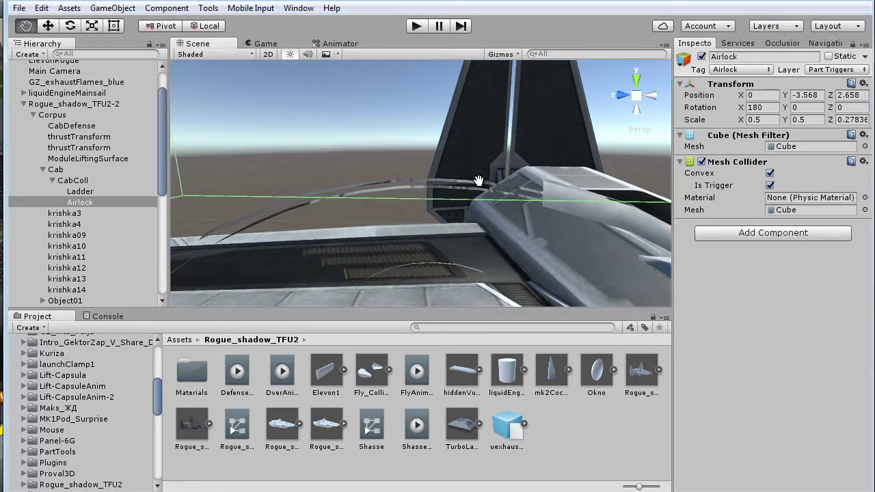
{"action": "scroll", "coordinate": [488, 219], "scroll_direction": "up", "scroll_amount": 3}
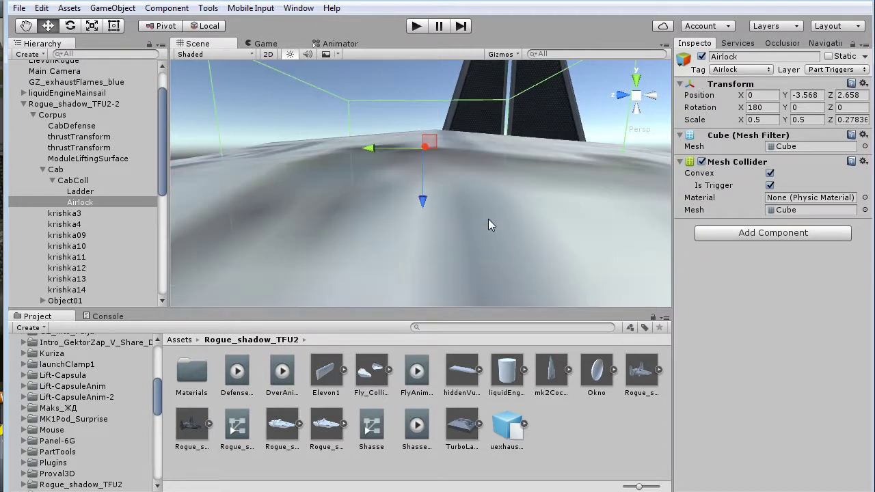
{"action": "middle_click_drag", "start_coordinate": [488, 219], "coordinate": [485, 206]}
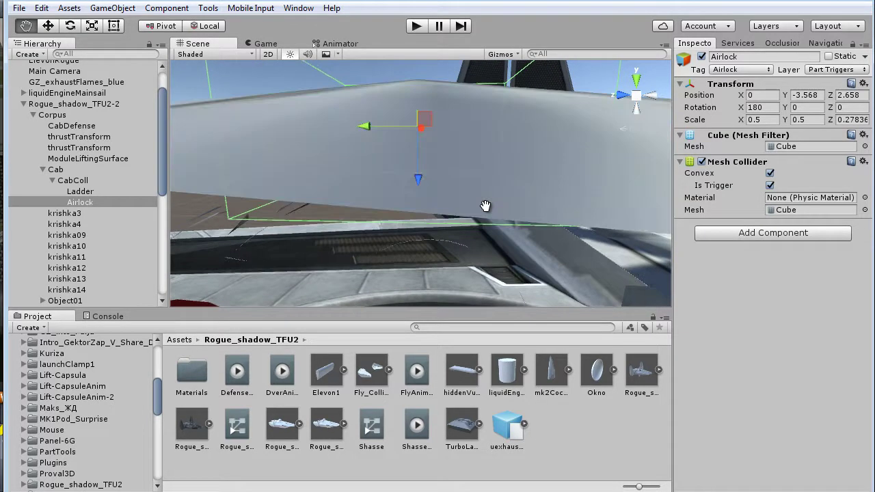
Select the Rogue_shadow_TFU2-2 root object and move the view close to the hull
{"action": "left_click", "coordinate": [119, 190], "text": "ctrl"}
{"action": "scroll", "coordinate": [527, 241], "scroll_direction": "down", "scroll_amount": 3}
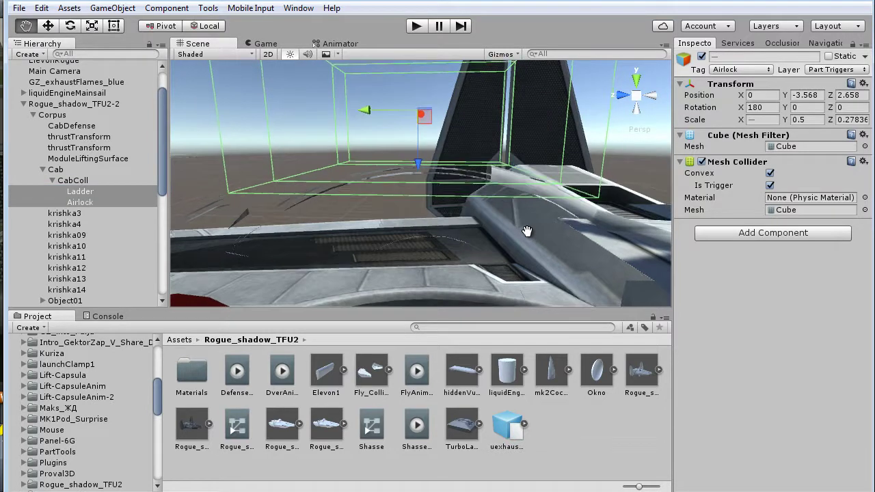
{"action": "scroll", "coordinate": [517, 243], "scroll_direction": "down", "scroll_amount": 3}
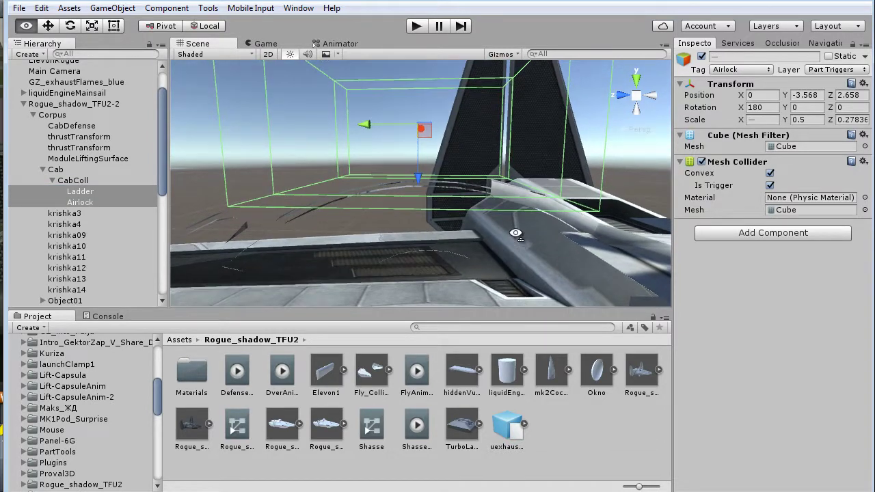
{"action": "left_click", "coordinate": [64, 105]}
{"action": "middle_click_drag", "start_coordinate": [508, 237], "coordinate": [526, 243]}
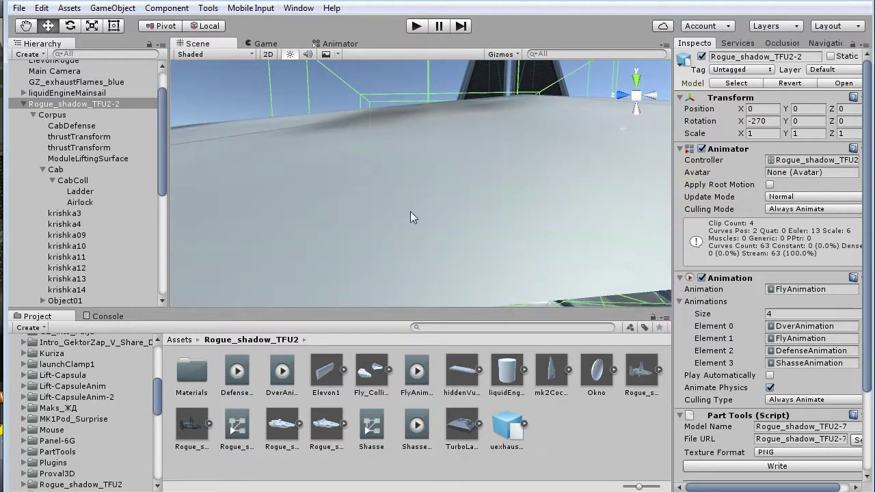
View the collider boxes around the tail fin, then select the Ladder trigger under Cab > CabColl
{"action": "scroll", "coordinate": [437, 195], "scroll_direction": "down", "scroll_amount": 5}
{"action": "mouse_move", "coordinate": [466, 199]}
{"action": "middle_mouse_down"}
{"action": "mouse_move", "coordinate": [484, 214]}
{"action": "mouse_move", "coordinate": [402, 210]}
{"action": "mouse_move", "coordinate": [424, 276]}
{"action": "mouse_move", "coordinate": [421, 234]}
{"action": "mouse_move", "coordinate": [434, 215]}
{"action": "mouse_move", "coordinate": [451, 212]}
{"action": "mouse_move", "coordinate": [434, 210]}
{"action": "middle_mouse_up"}
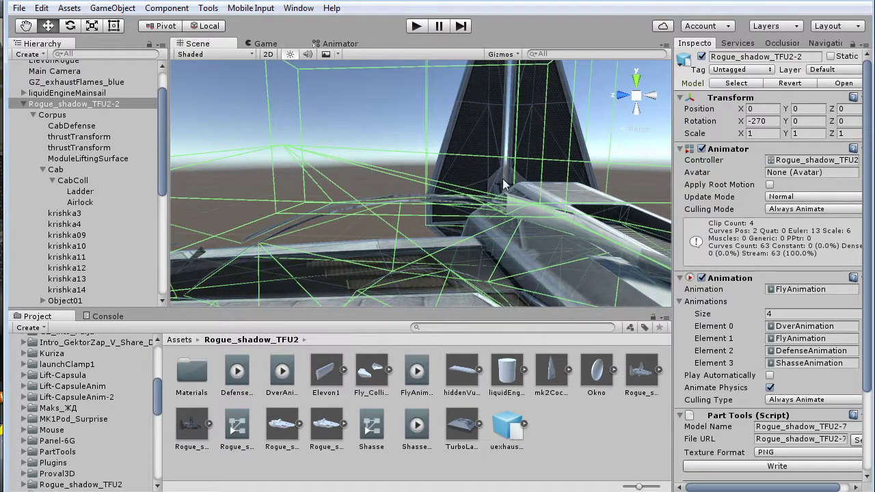
{"action": "middle_click_drag", "start_coordinate": [503, 178], "coordinate": [453, 194]}
{"action": "scroll", "coordinate": [454, 195], "scroll_direction": "down", "scroll_amount": 2}
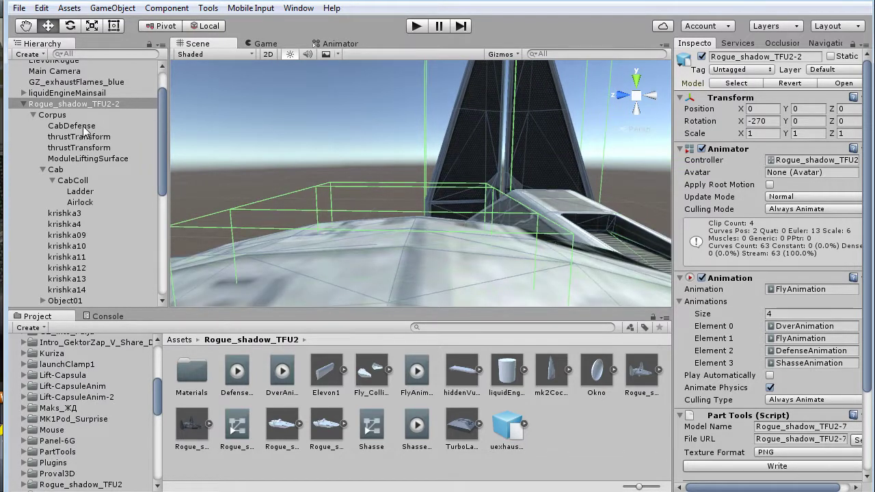
{"action": "left_click", "coordinate": [80, 191]}
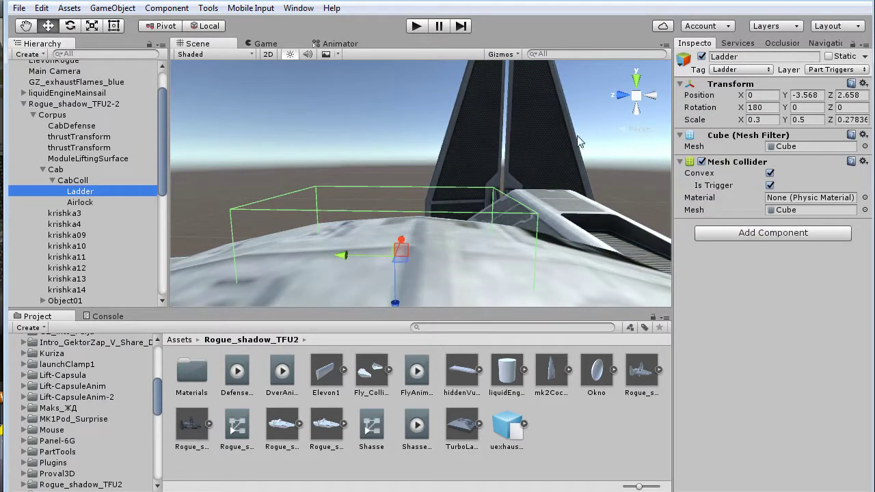
Open Tags & Layers through Add Tag… in the Ladder object's Tag dropdown
{"action": "left_click", "coordinate": [746, 56]}
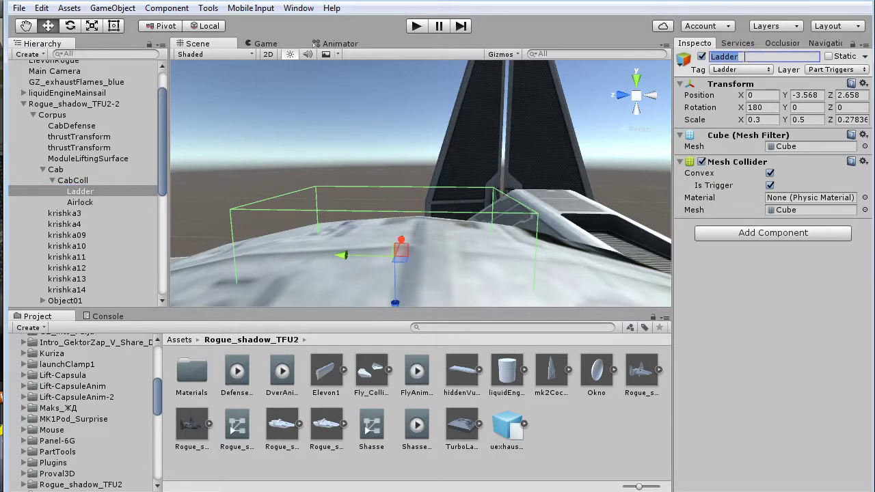
{"action": "left_click", "coordinate": [723, 71]}
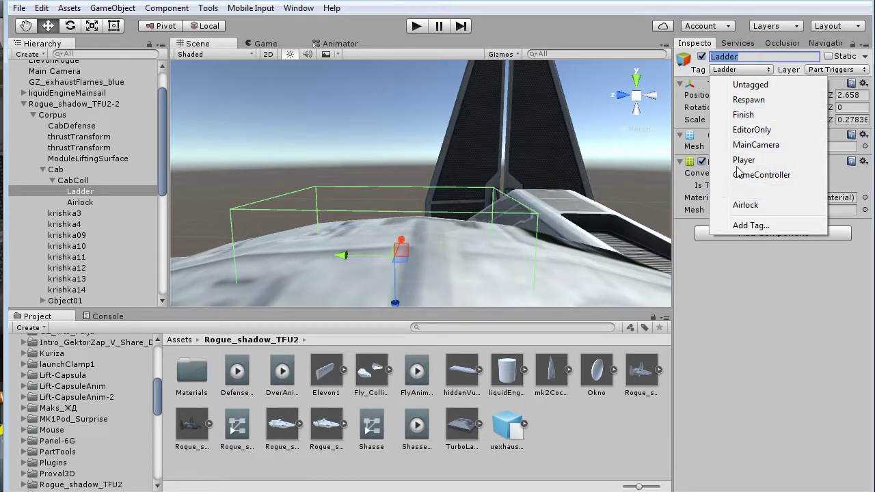
{"action": "left_click", "coordinate": [739, 225]}
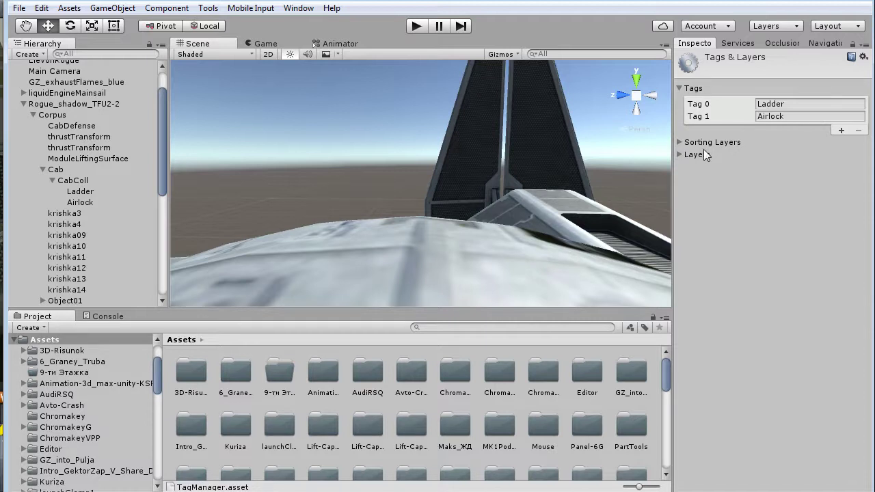
{"action": "left_click", "coordinate": [80, 192]}
{"action": "left_click", "coordinate": [739, 69]}
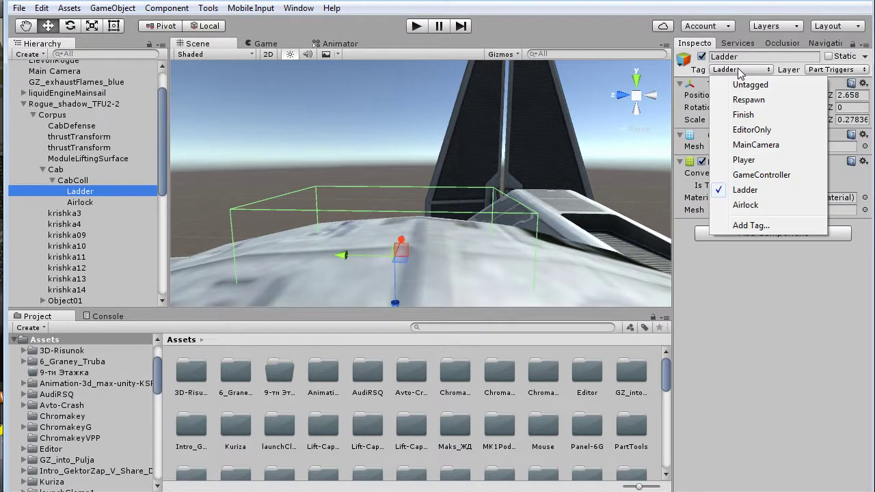
{"action": "left_click", "coordinate": [748, 225]}
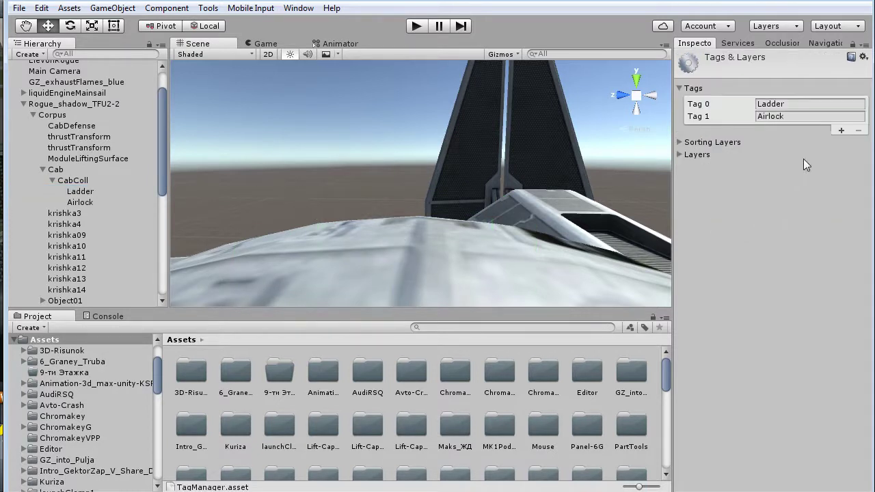
{"action": "left_click", "coordinate": [864, 43]}
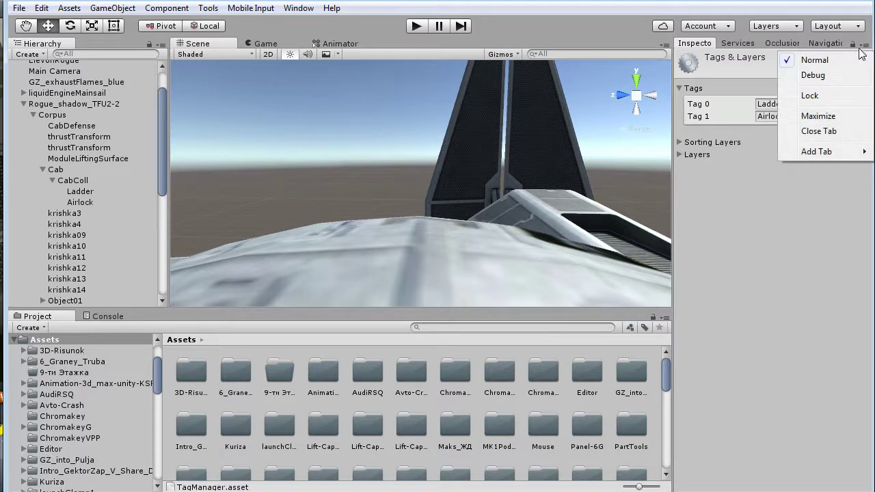
Switch the Inspector to Debug and resize the Tags list to 1, then 2
{"action": "left_click", "coordinate": [826, 74]}
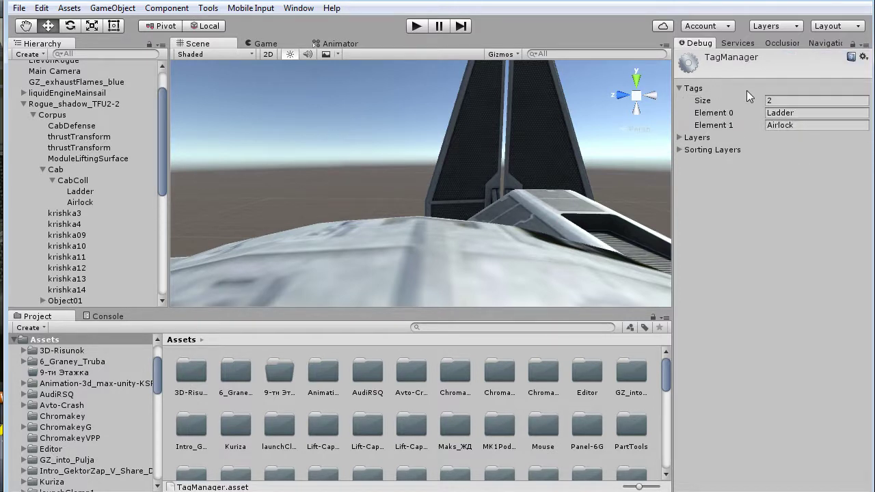
{"action": "left_click", "coordinate": [776, 98]}
{"action": "key", "text": "Return"}
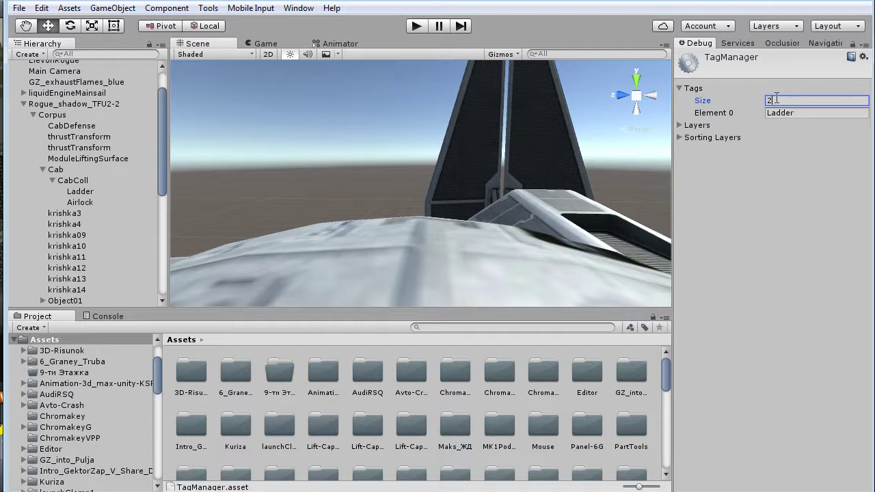
{"action": "key", "text": "Return"}
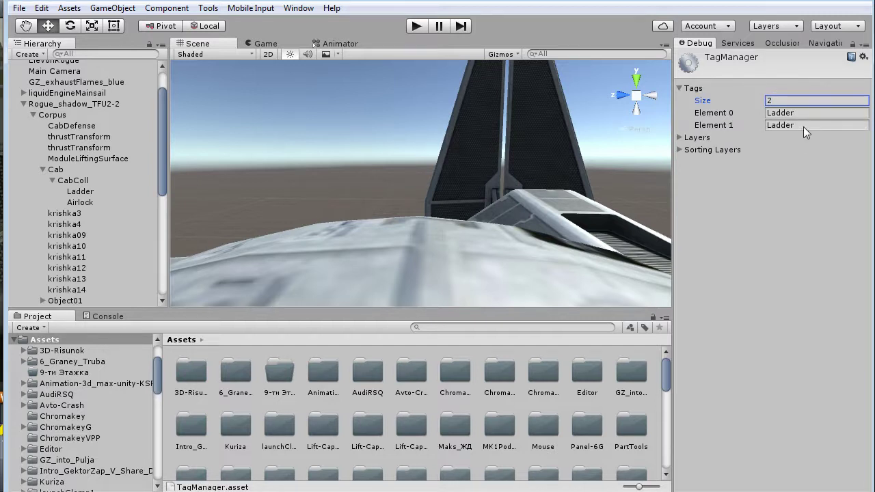
{"action": "left_click", "coordinate": [805, 126]}
{"action": "type", "text": "Фшкдщсл"}
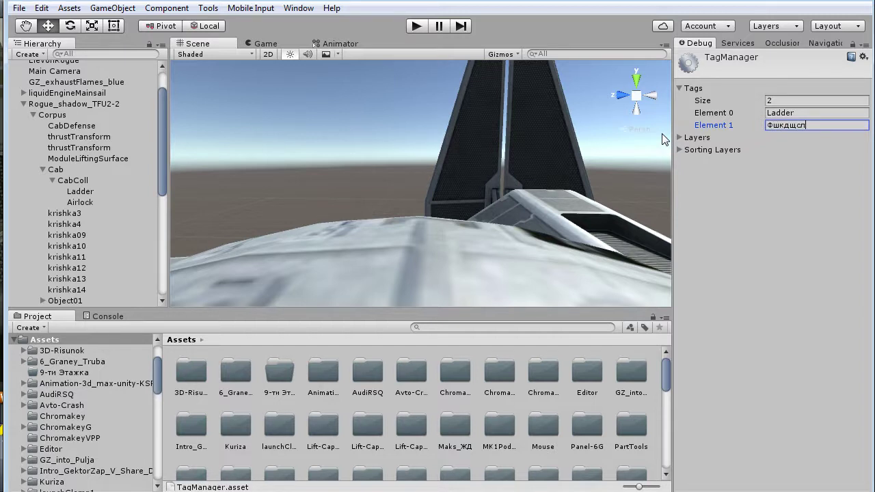
{"action": "key", "text": "Return"}
{"action": "key", "text": "r"}
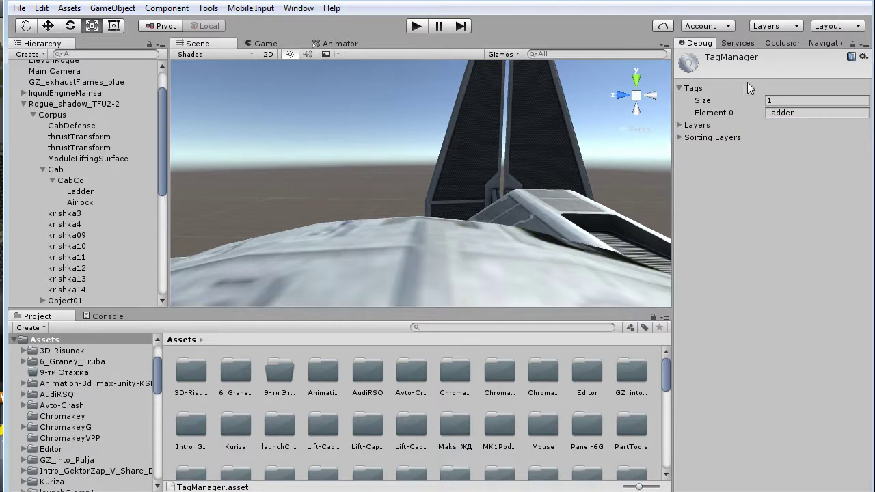
Set Tags Size back to 2 and rename Element 1 to Airlock
{"action": "left_click", "coordinate": [775, 100]}
{"action": "type", "text": "2"}
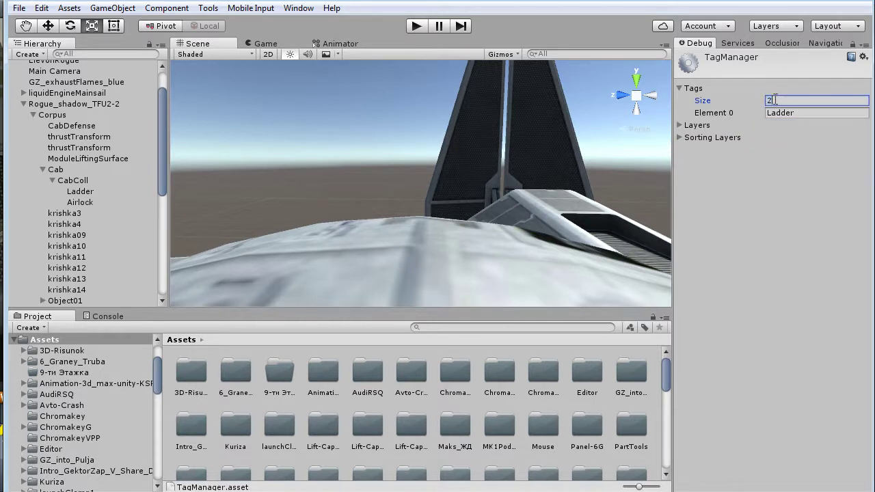
{"action": "key", "text": "Return"}
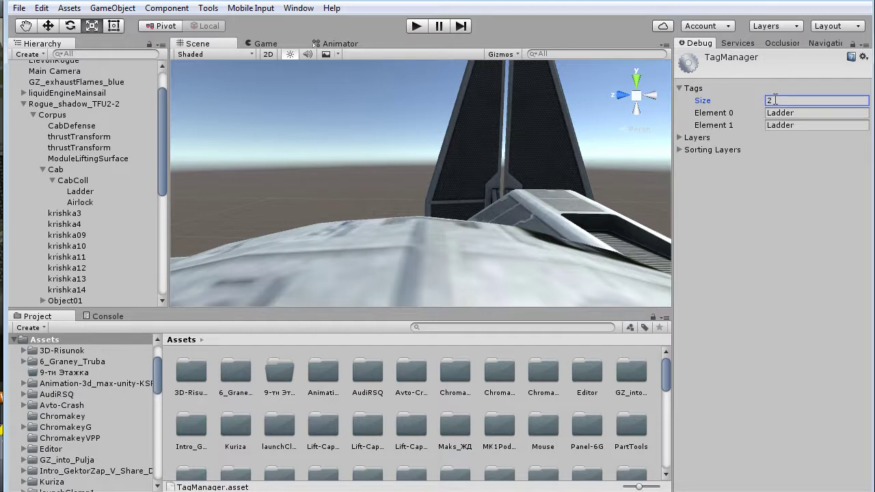
{"action": "left_click", "coordinate": [797, 127]}
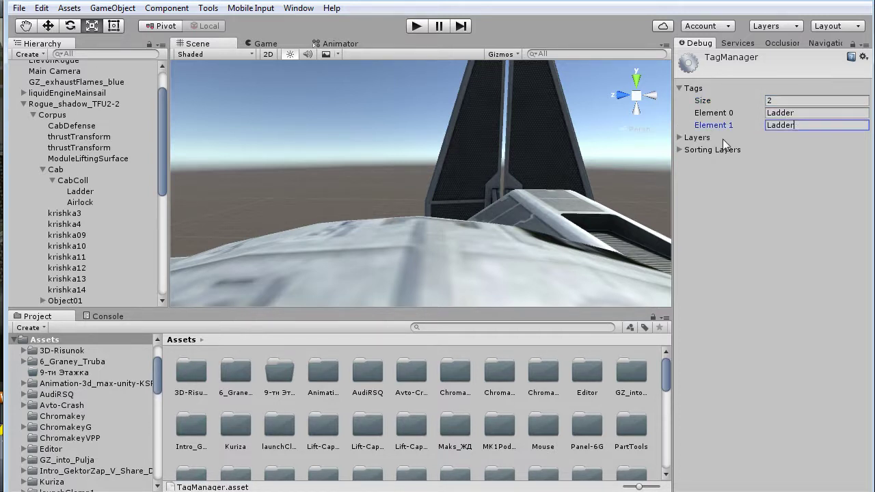
{"action": "type", "text": "Airlock"}
Verify Ladder has the Ladder tag and Airlock has the Airlock tag on Part Triggers
{"action": "left_click", "coordinate": [87, 194]}
{"action": "left_click", "coordinate": [78, 204]}
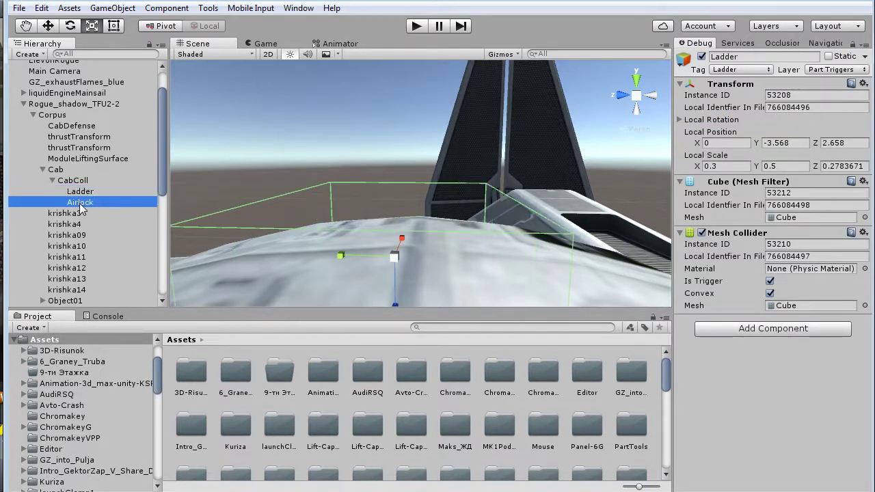
{"action": "left_click", "coordinate": [94, 192]}
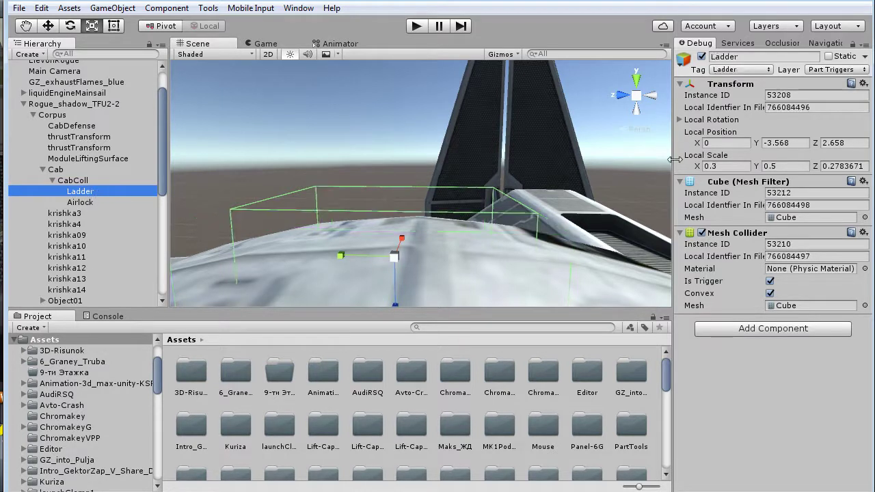
{"action": "left_click", "coordinate": [731, 71]}
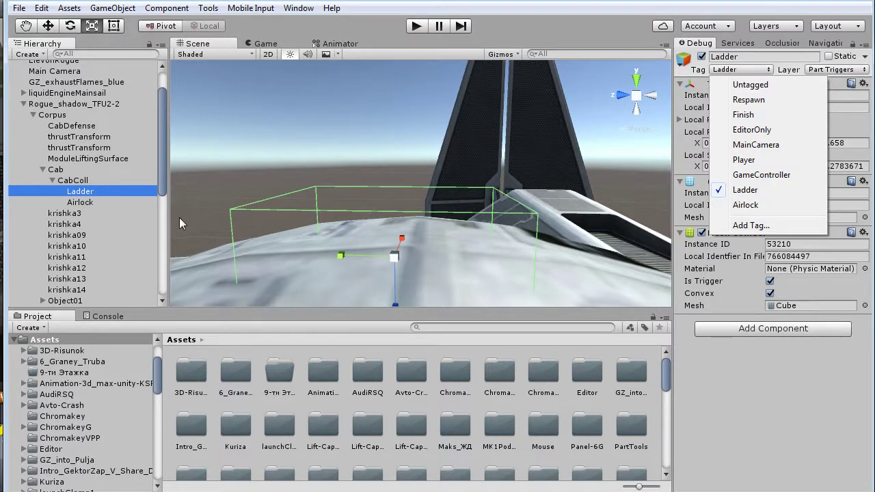
{"action": "left_click", "coordinate": [91, 201]}
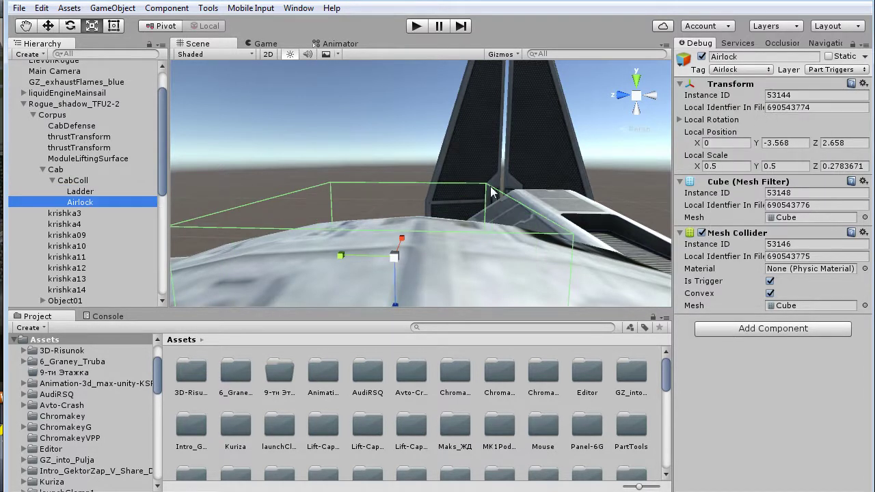
{"action": "left_click", "coordinate": [726, 73]}
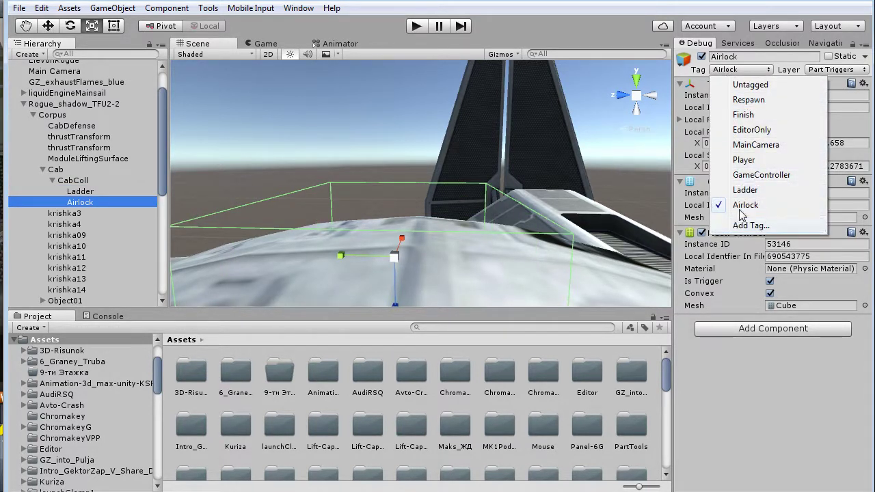
{"action": "left_click", "coordinate": [823, 71]}
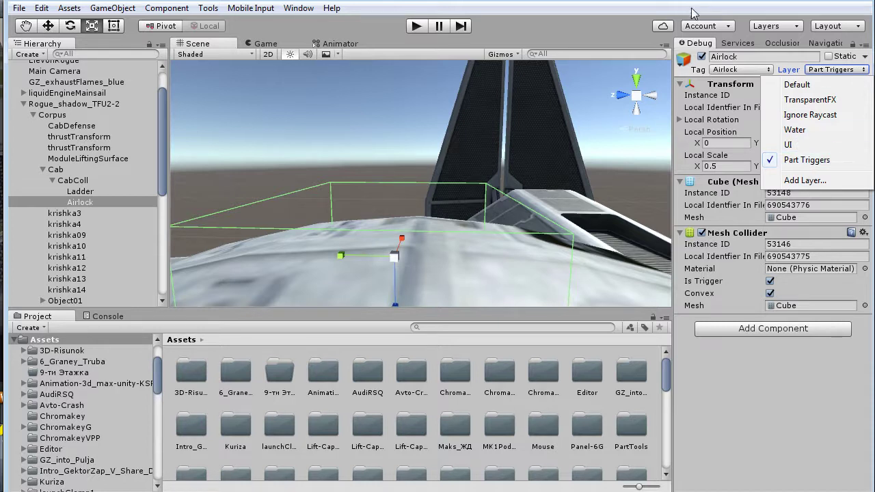
In the Debug TagManager, expand Layers and confirm Element 21 is Part Triggers
{"action": "left_click", "coordinate": [729, 71]}
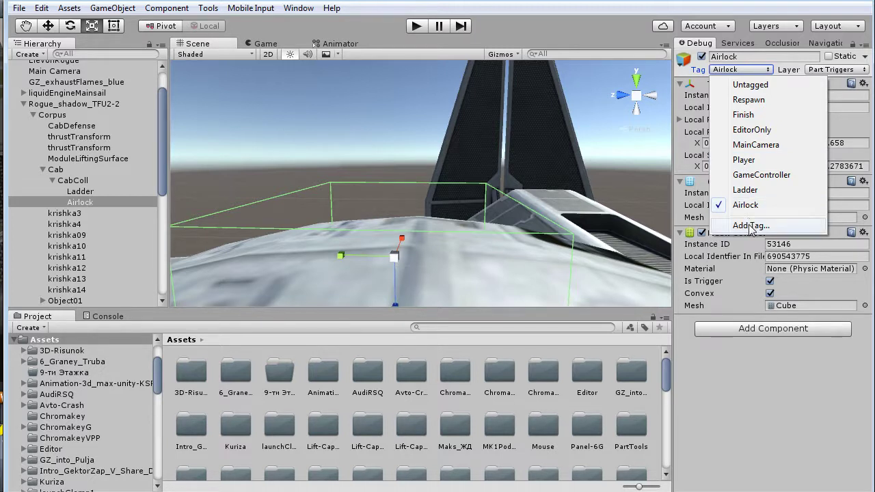
{"action": "left_click", "coordinate": [749, 225]}
{"action": "left_click", "coordinate": [680, 151]}
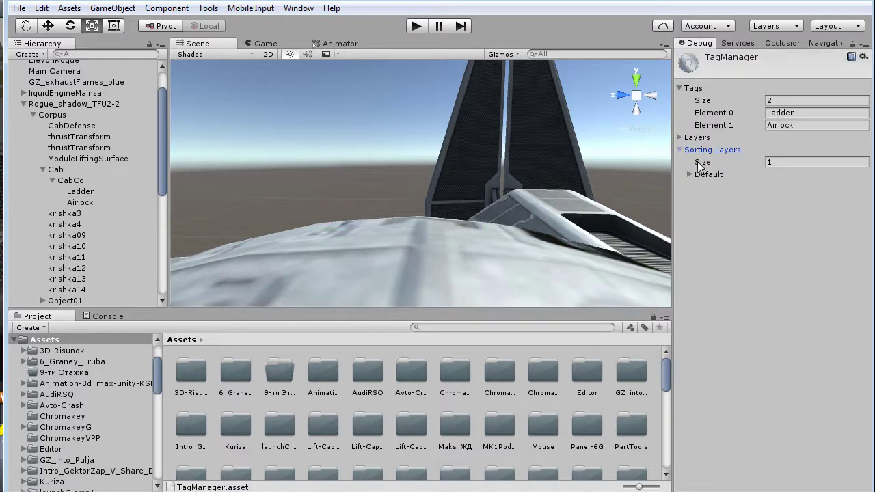
{"action": "left_click", "coordinate": [680, 150]}
{"action": "left_click", "coordinate": [690, 175]}
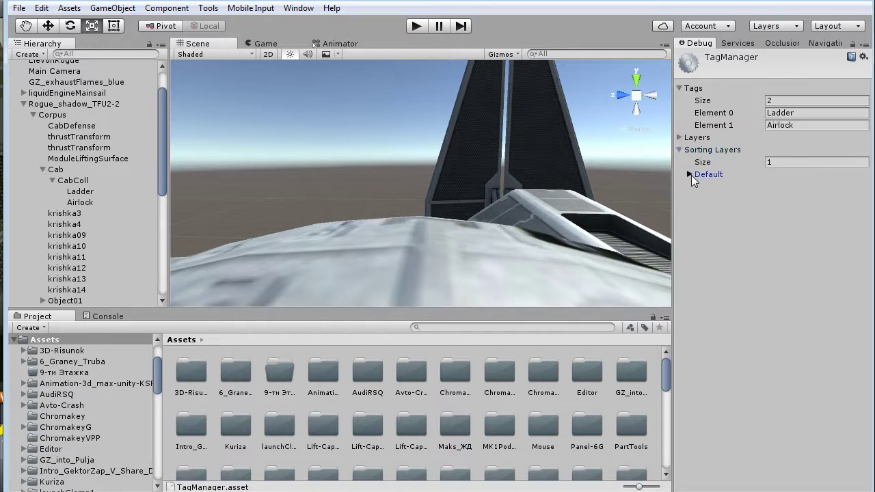
{"action": "left_click", "coordinate": [679, 137]}
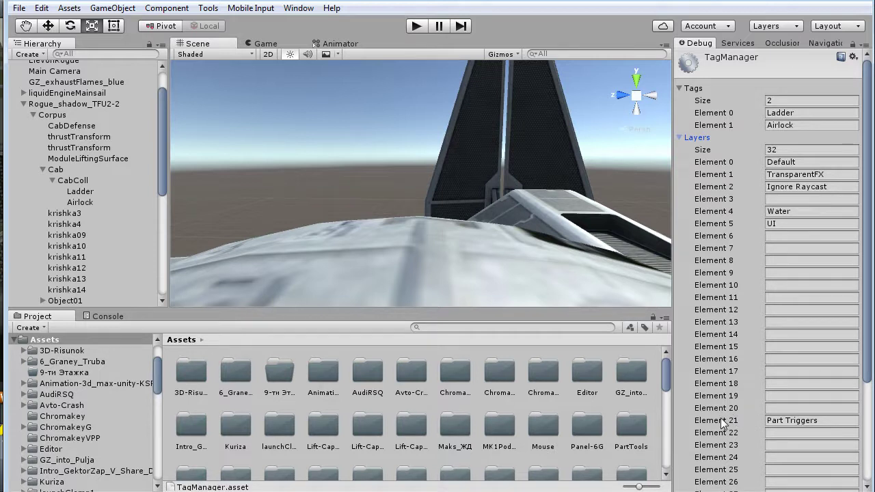
{"action": "left_click", "coordinate": [836, 422]}
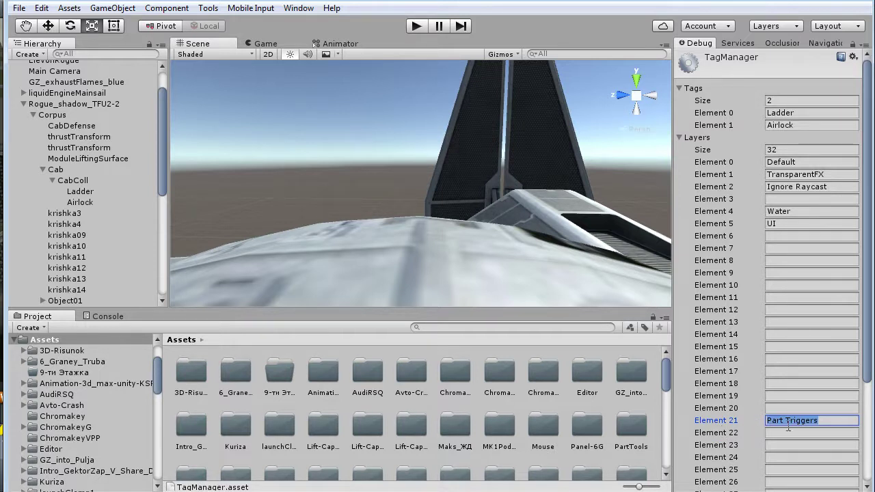
{"action": "key", "text": "End"}
Return the Inspector to Normal, show the layers list, then inspect Ladder and Airlock
{"action": "left_click", "coordinate": [864, 45]}
{"action": "left_click", "coordinate": [834, 60]}
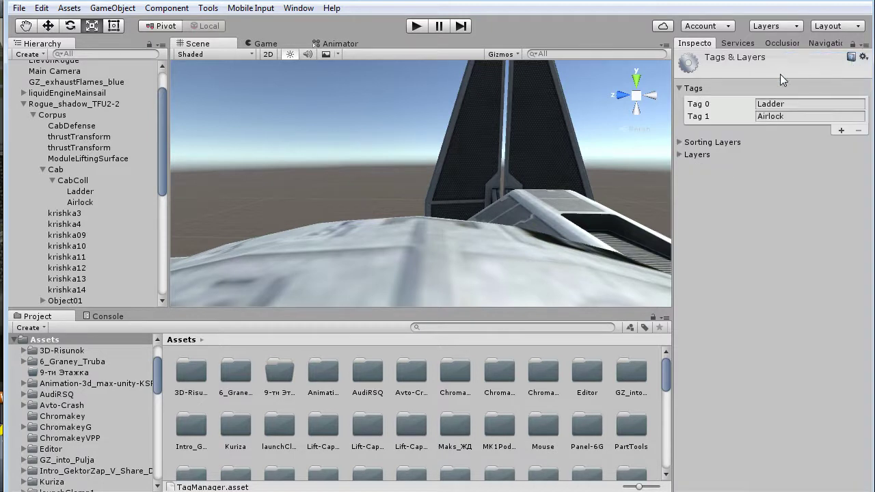
{"action": "left_click", "coordinate": [679, 155]}
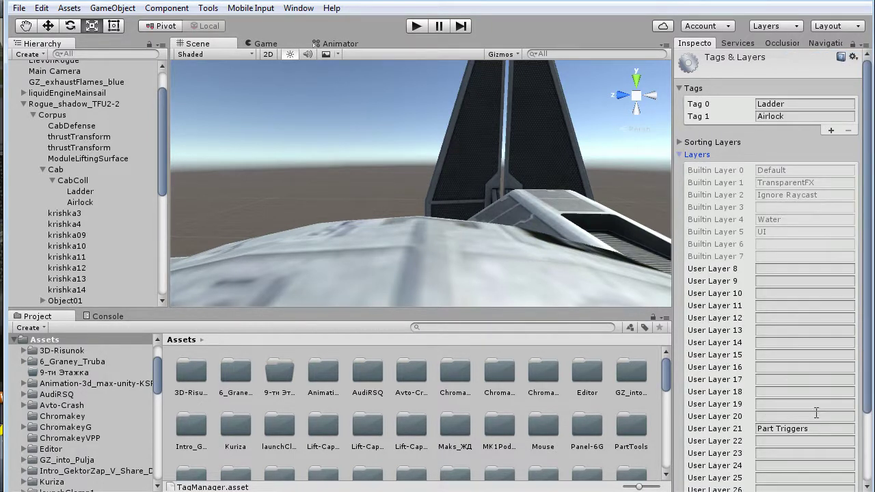
{"action": "left_click", "coordinate": [85, 193]}
{"action": "left_click", "coordinate": [80, 202]}
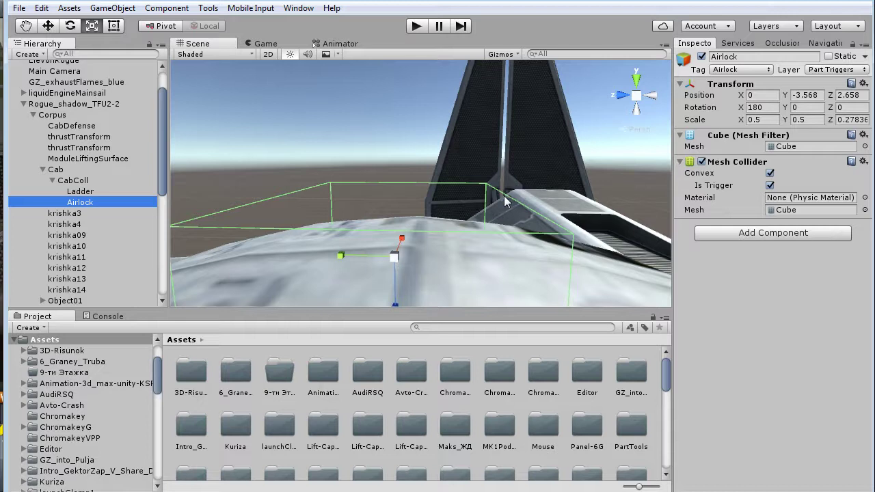
{"action": "key", "text": "w"}
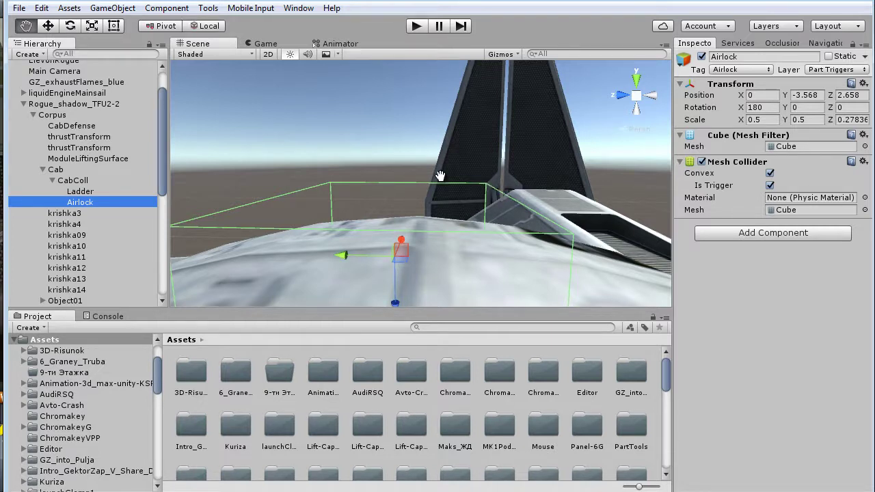
{"action": "scroll", "coordinate": [442, 186], "scroll_direction": "down", "scroll_amount": 3}
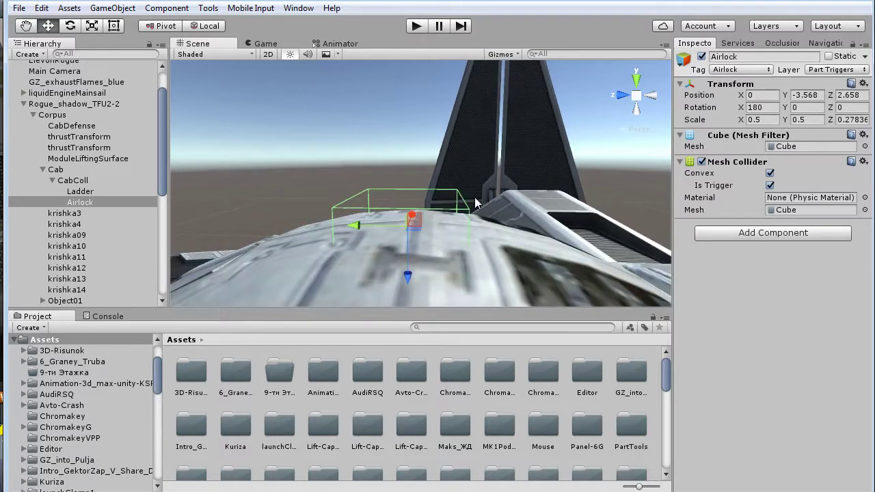
{"action": "right_click_drag", "start_coordinate": [483, 191], "coordinate": [398, 237]}
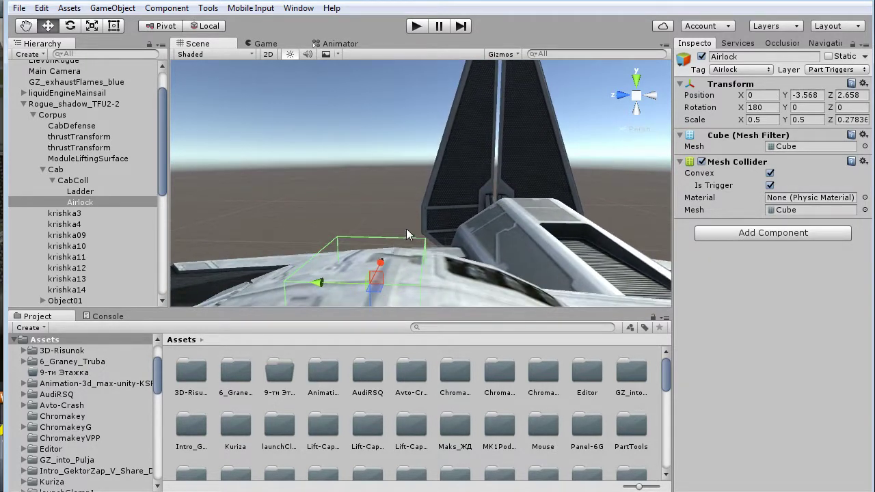
{"action": "middle_click_drag", "start_coordinate": [406, 228], "coordinate": [410, 222]}
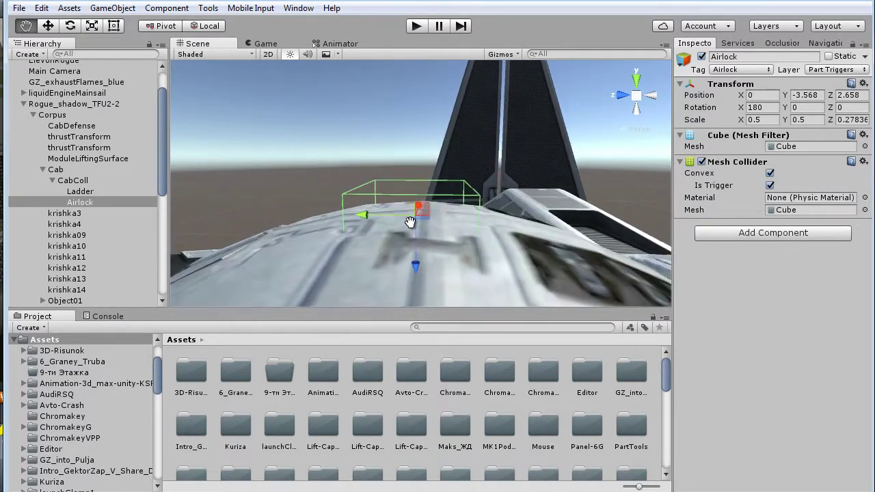
{"action": "right_click_drag", "start_coordinate": [479, 203], "coordinate": [456, 202]}
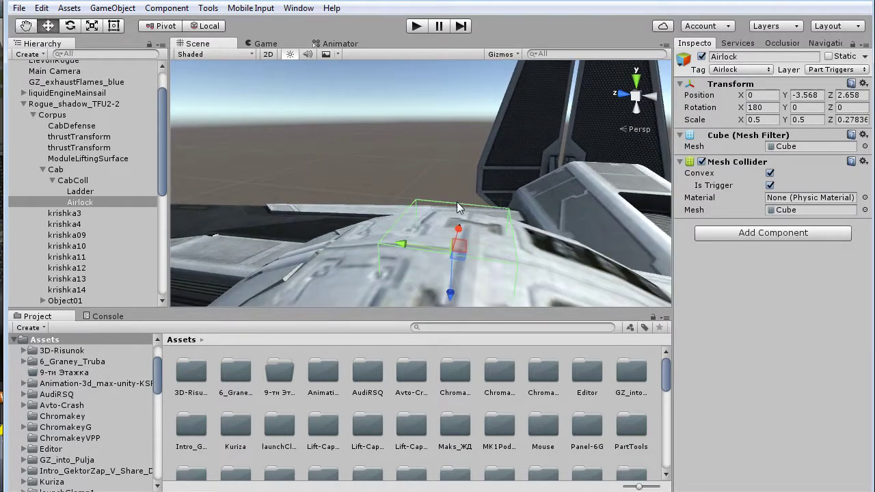
{"action": "scroll", "coordinate": [307, 212], "scroll_direction": "up", "scroll_amount": 3}
{"action": "double_click", "coordinate": [103, 203]}
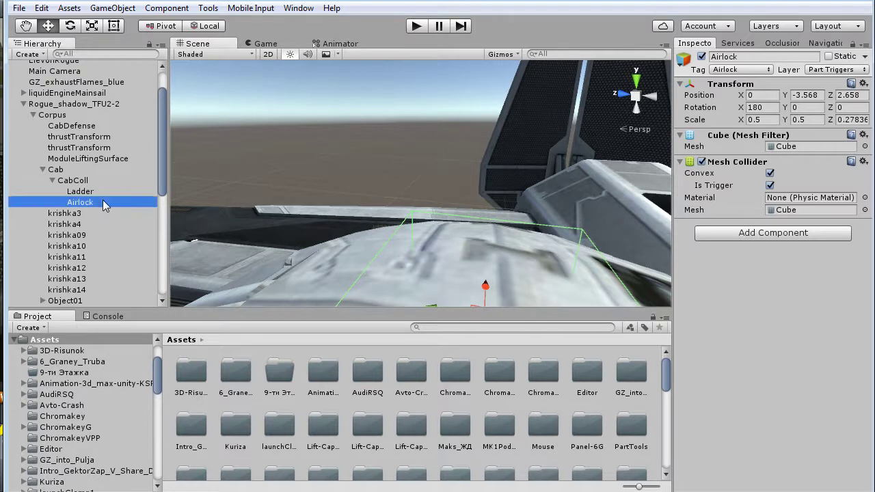
{"action": "right_click_drag", "start_coordinate": [473, 201], "coordinate": [510, 263]}
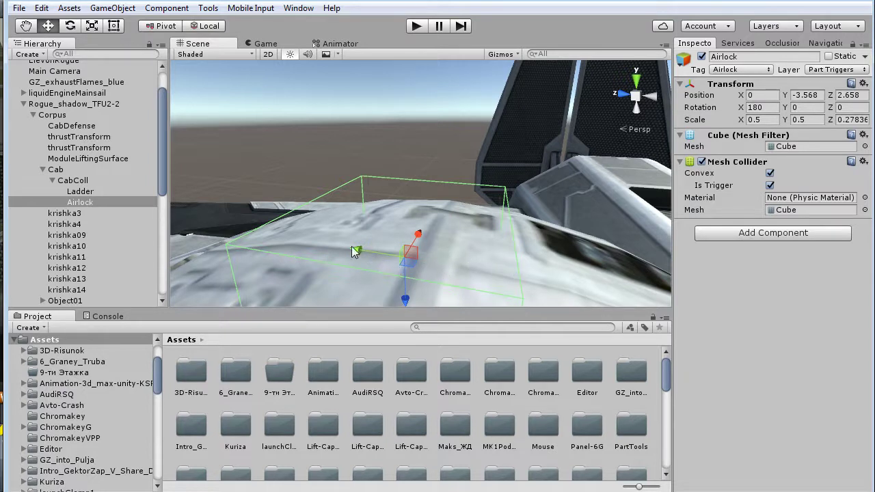
{"action": "right_click_drag", "start_coordinate": [348, 230], "coordinate": [571, 236]}
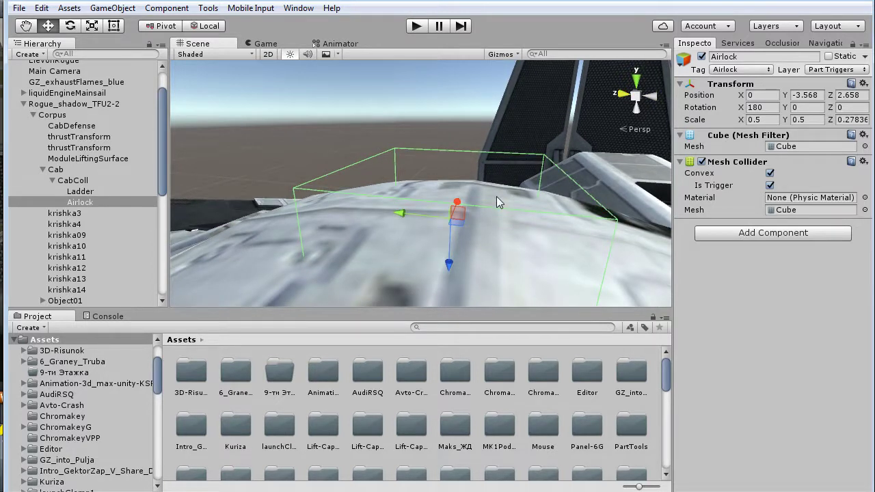
Create an empty GameObject with Ctrl+Shift+N after inspecting Ladder
{"action": "left_click", "coordinate": [92, 192]}
{"action": "key", "text": "ctrl+shift+n"}
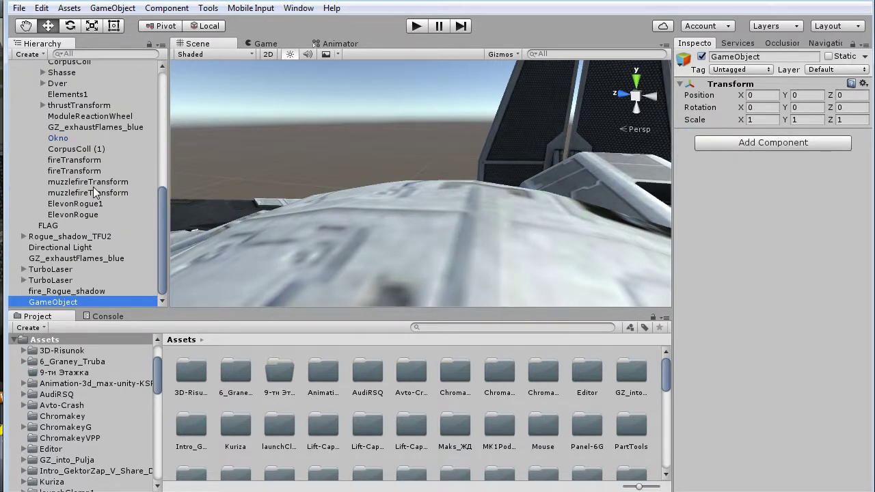
{"action": "left_click_drag", "start_coordinate": [158, 227], "coordinate": [158, 123]}
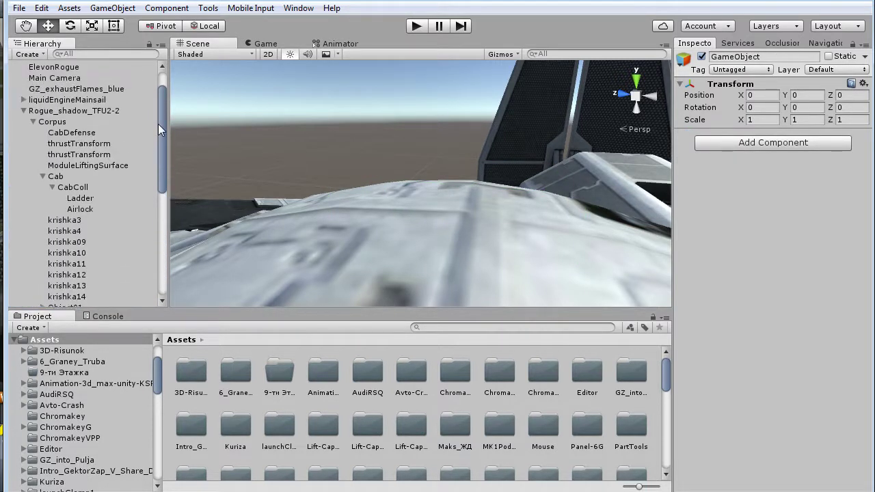
Reselect the Ladder collider and orbit the view around its box on the hull
{"action": "left_click", "coordinate": [88, 200]}
{"action": "middle_click_drag", "start_coordinate": [501, 193], "coordinate": [479, 220]}
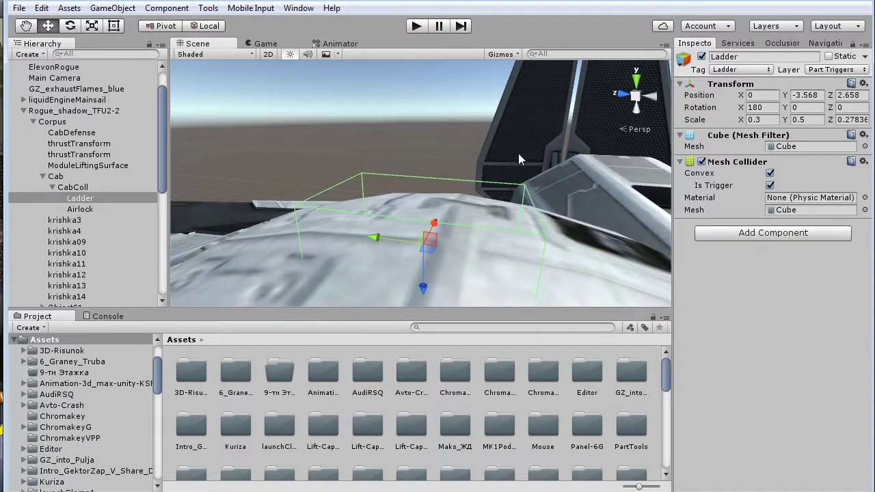
{"action": "mouse_move", "coordinate": [520, 157]}
{"action": "left_mouse_down", "text": "alt"}
{"action": "mouse_move", "coordinate": [449, 210]}
{"action": "mouse_move", "coordinate": [410, 219]}
{"action": "left_mouse_up", "text": "alt"}
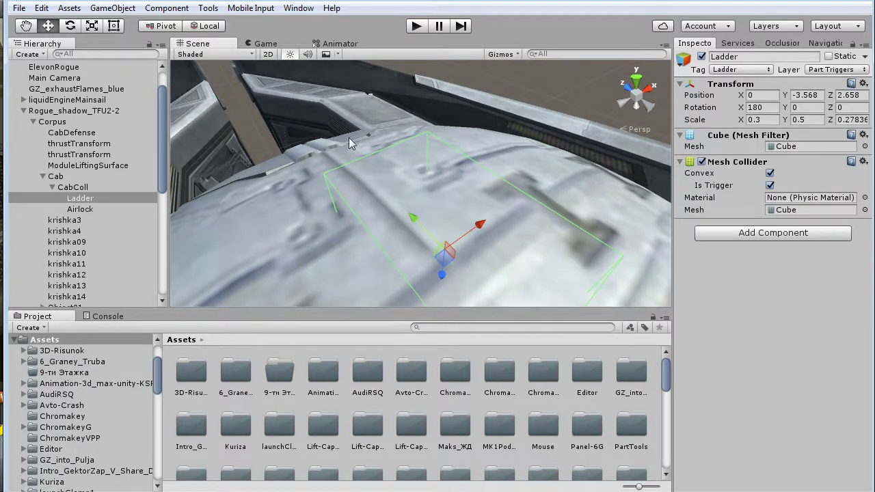
{"action": "left_click_drag", "start_coordinate": [523, 271], "coordinate": [443, 96], "text": "alt"}
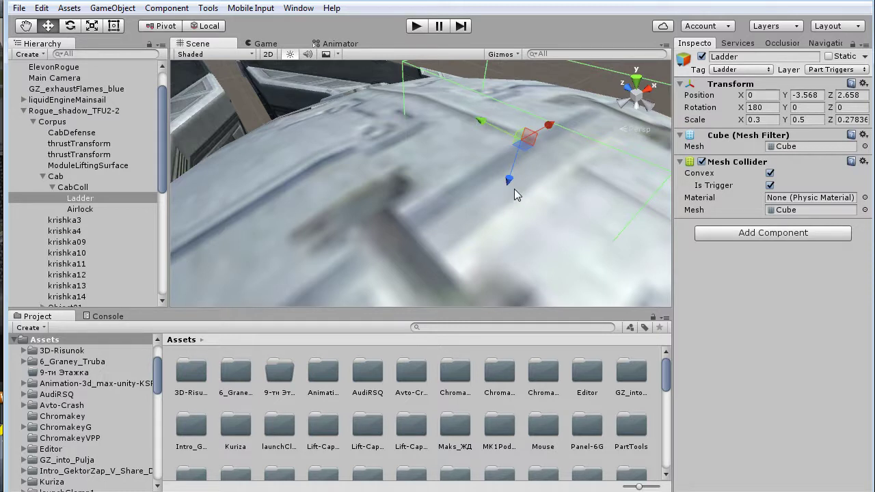
{"action": "left_click_drag", "start_coordinate": [517, 187], "coordinate": [492, 166], "text": "alt"}
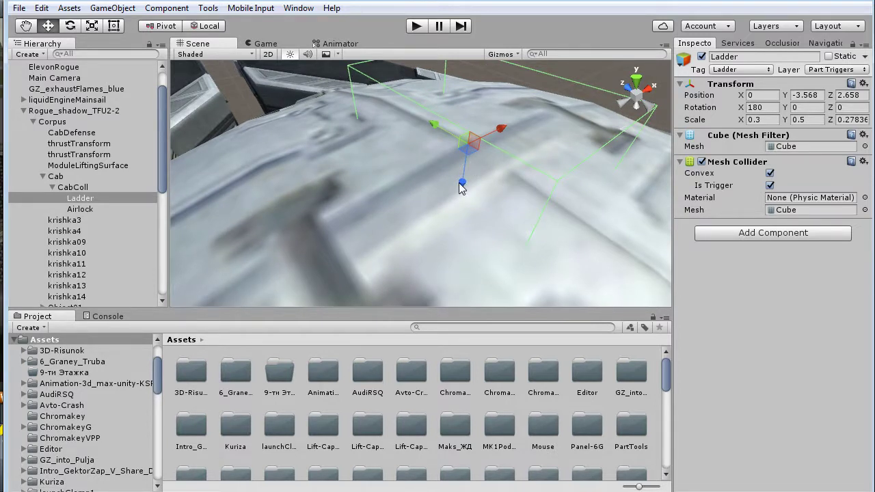
{"action": "left_click_drag", "start_coordinate": [437, 206], "coordinate": [499, 201], "text": "alt"}
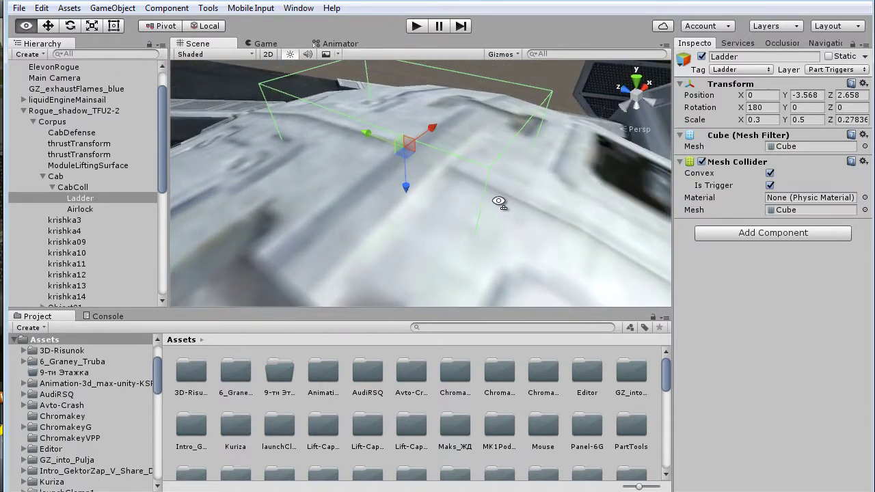
{"action": "middle_click_drag", "start_coordinate": [490, 195], "coordinate": [636, 185]}
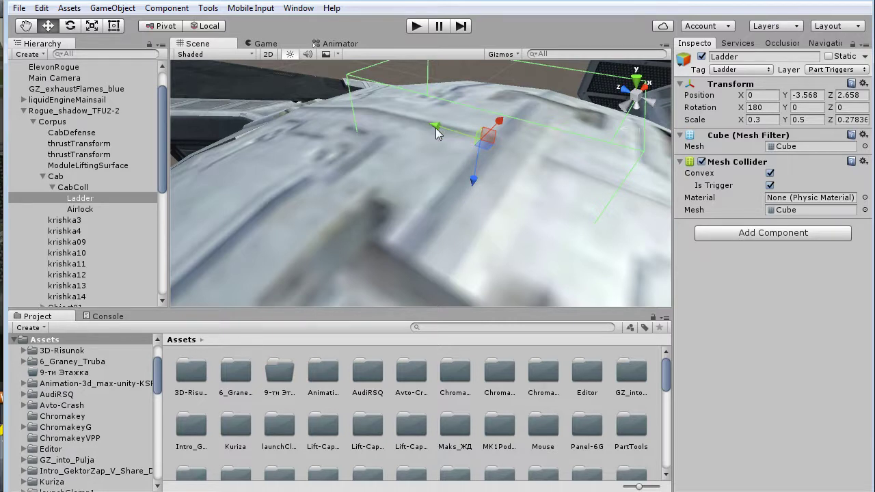
{"action": "mouse_move", "coordinate": [360, 119]}
{"action": "left_mouse_down", "text": "alt"}
{"action": "mouse_move", "coordinate": [444, 219]}
{"action": "mouse_move", "coordinate": [496, 211]}
{"action": "left_mouse_up", "text": "alt"}
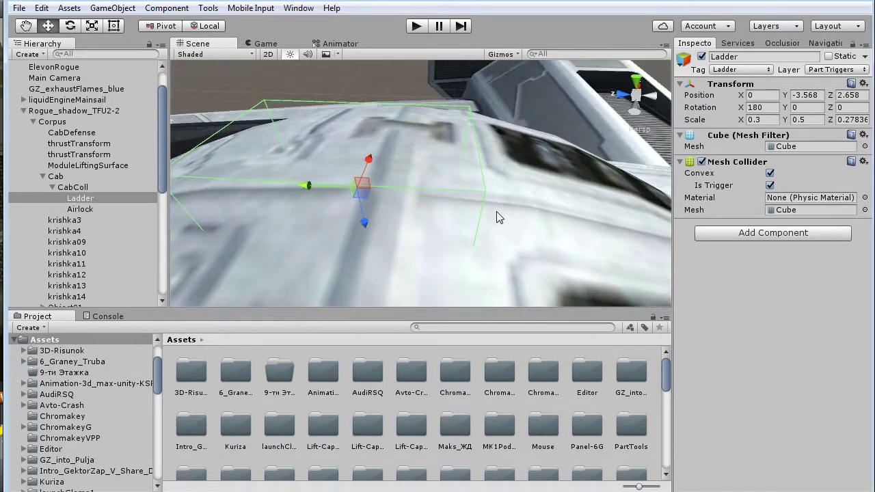
{"action": "middle_click_drag", "start_coordinate": [456, 202], "coordinate": [581, 224]}
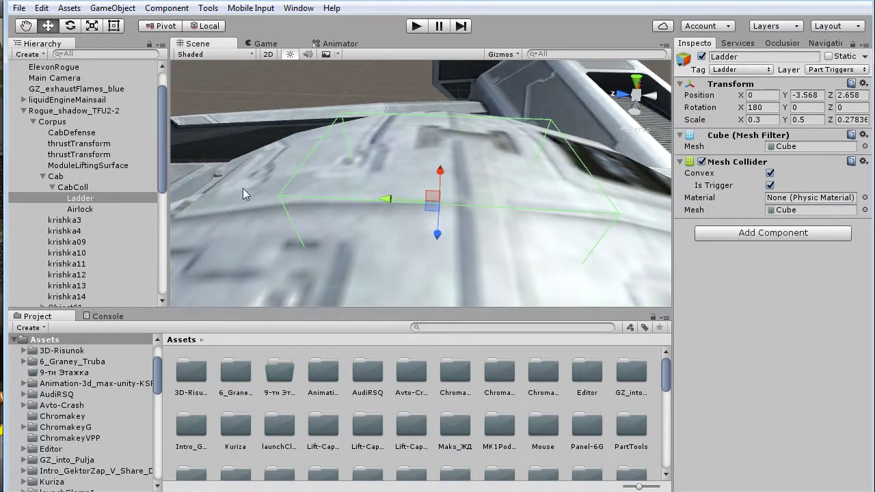
Check the Airlock collider, then create another empty GameObject with Ctrl+Shift+N
{"action": "left_click", "coordinate": [103, 210], "text": "ctrl"}
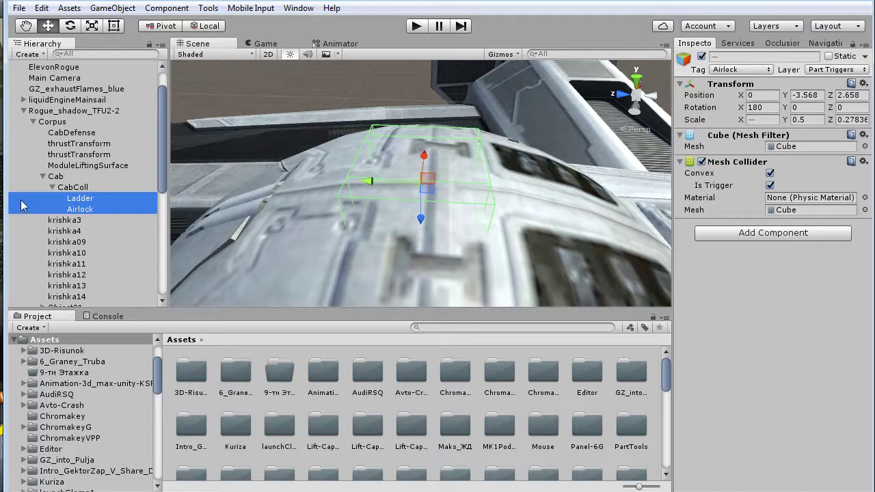
{"action": "left_click", "coordinate": [90, 209], "text": "ctrl"}
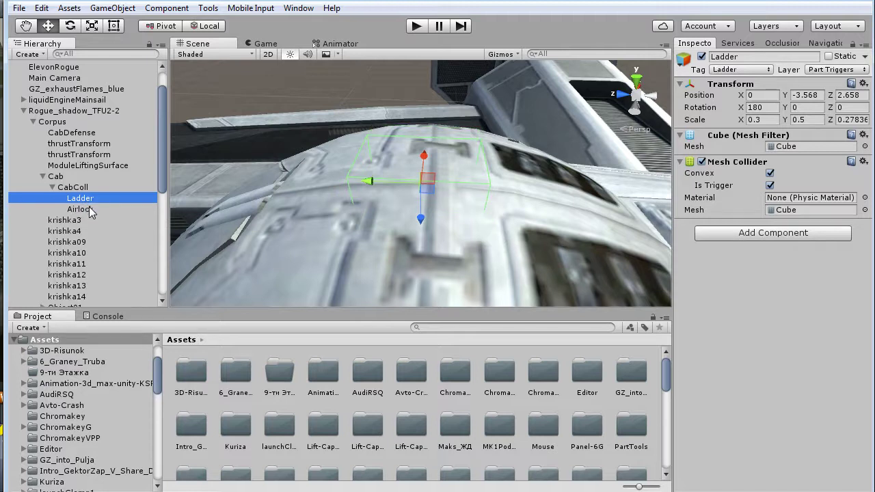
{"action": "left_click", "coordinate": [91, 210]}
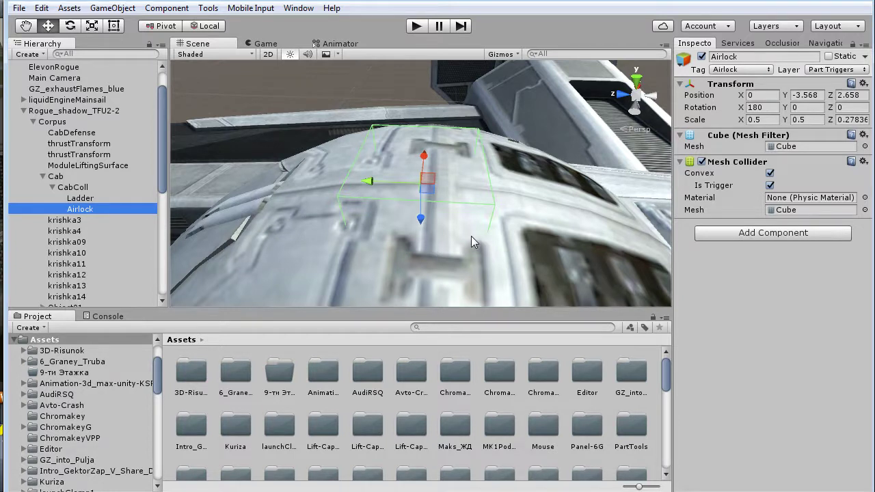
{"action": "key", "text": "ctrl+shift+n"}
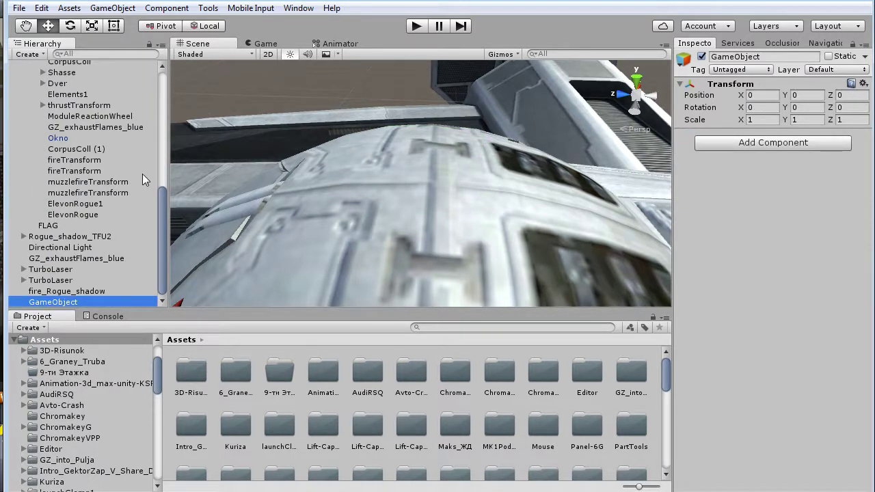
{"action": "left_click_drag", "start_coordinate": [161, 222], "coordinate": [164, 98]}
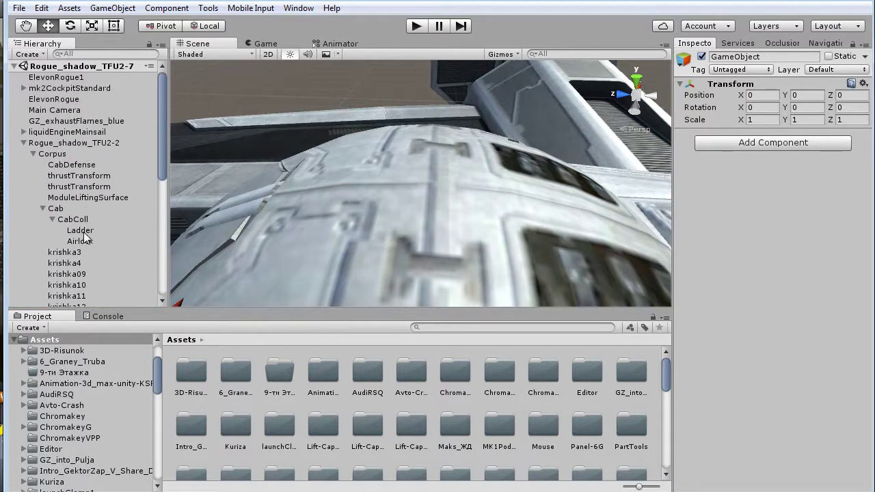
Make the Ladder's Mesh Collider convex and a trigger, leaving Add Component > Physics unused
{"action": "left_click", "coordinate": [82, 231]}
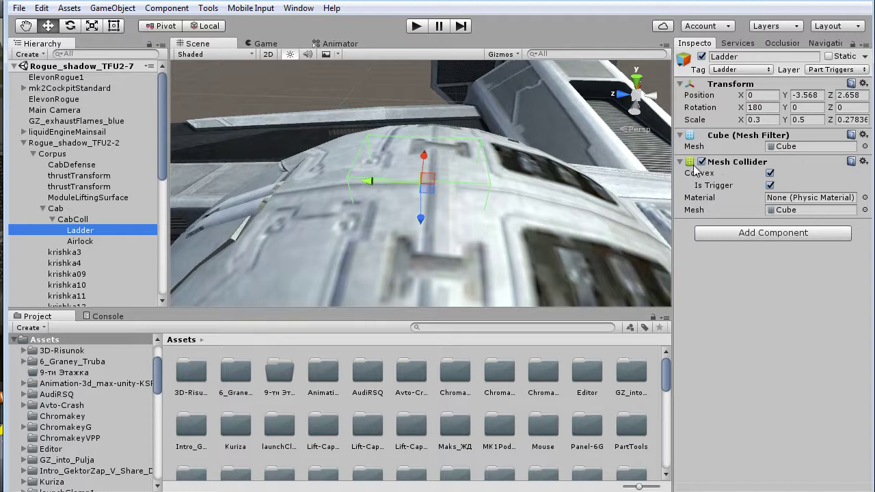
{"action": "left_click", "coordinate": [770, 174]}
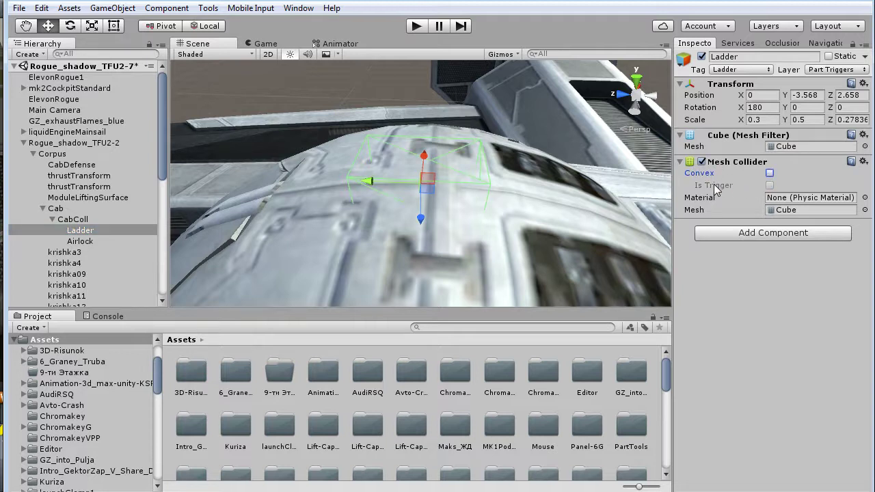
{"action": "left_click", "coordinate": [770, 173]}
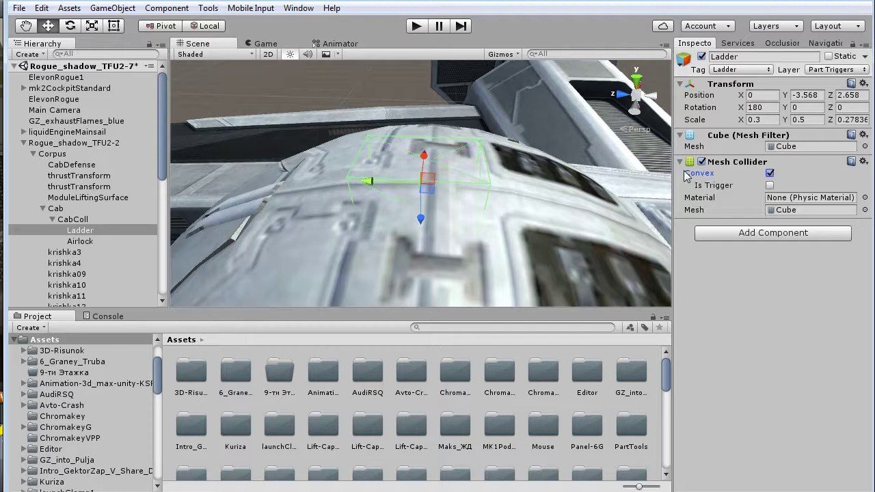
{"action": "left_click", "coordinate": [770, 186]}
{"action": "left_click", "coordinate": [745, 234]}
{"action": "left_click", "coordinate": [759, 311]}
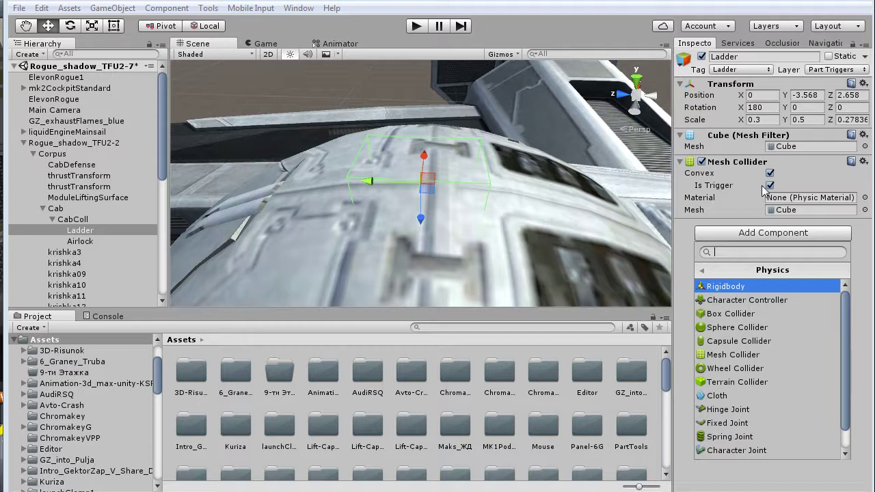
{"action": "left_click", "coordinate": [724, 196]}
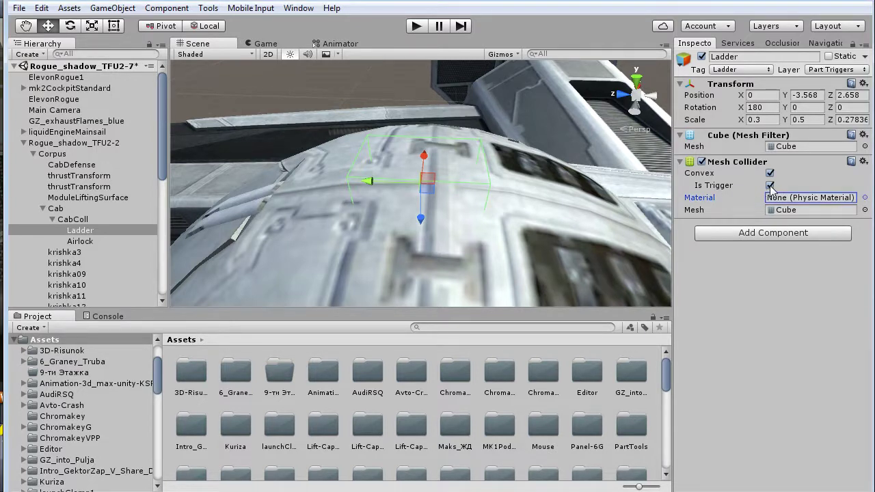
Make the Airlock's Mesh Collider convex, then select the Rogue_shadow_TFU2-2 ship
{"action": "left_click", "coordinate": [80, 241]}
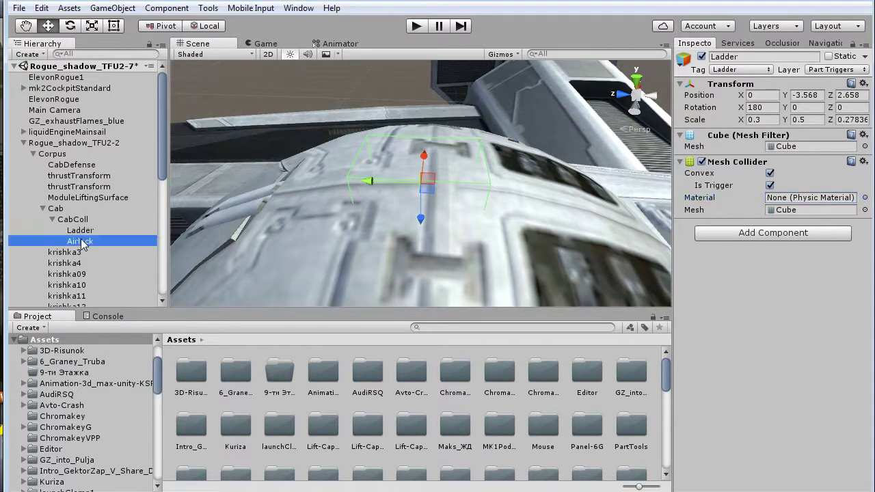
{"action": "left_click", "coordinate": [770, 173]}
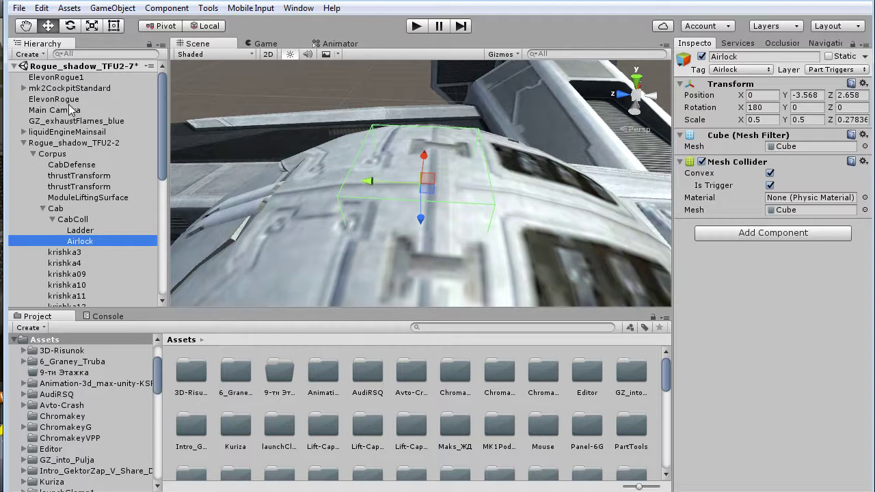
{"action": "left_click", "coordinate": [63, 143]}
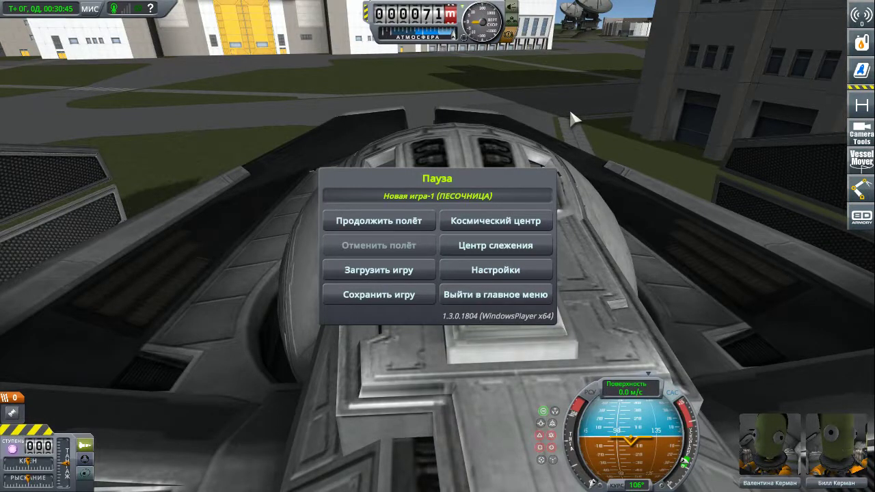
Unpause with Esc, zoom and orbit behind the cab, then send the pilot out via Выйти
{"action": "key", "text": "Escape"}
{"action": "scroll", "coordinate": [651, 180], "scroll_direction": "up", "scroll_amount": 2}
{"action": "scroll", "coordinate": [663, 142], "scroll_direction": "up", "scroll_amount": 5}
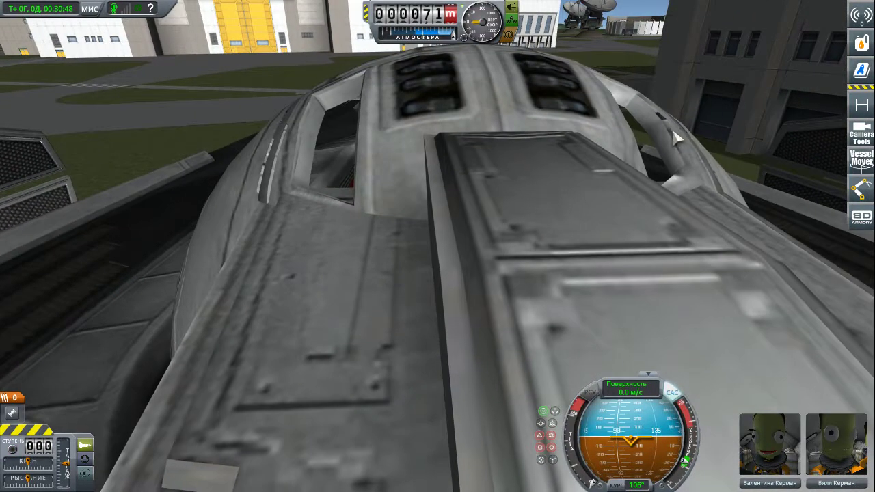
{"action": "mouse_move", "coordinate": [675, 139]}
{"action": "right_mouse_down"}
{"action": "mouse_move", "coordinate": [570, 195]}
{"action": "mouse_move", "coordinate": [555, 216]}
{"action": "right_mouse_up"}
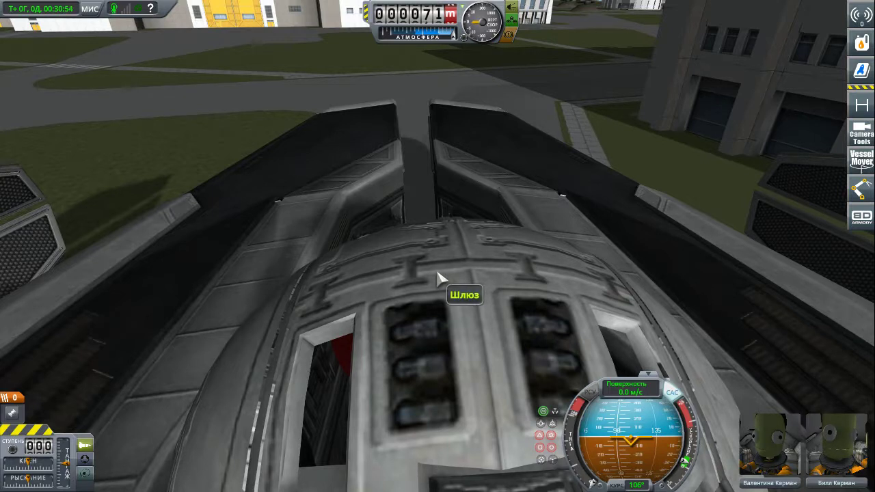
{"action": "mouse_move", "coordinate": [793, 432]}
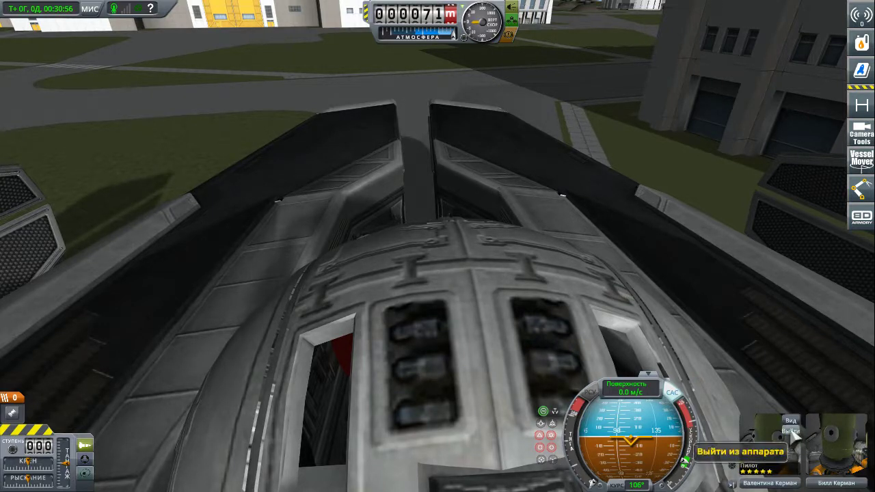
{"action": "left_click", "coordinate": [793, 432]}
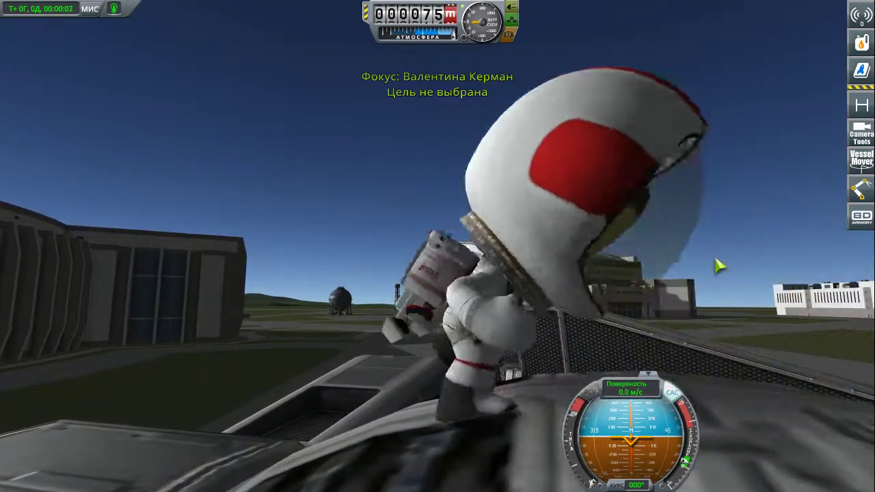
Walk the kerbal forward across the cockpit roof toward the cab's hatch
{"action": "key", "text": "a"}
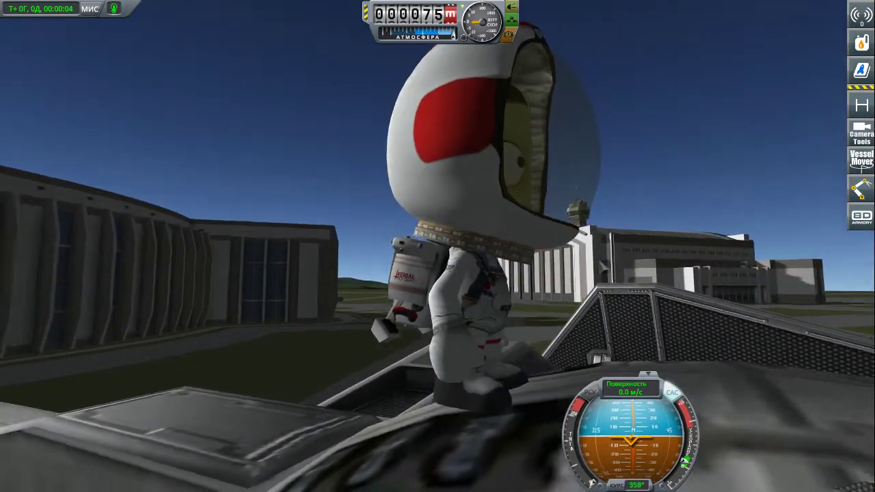
{"action": "key", "text": "w"}
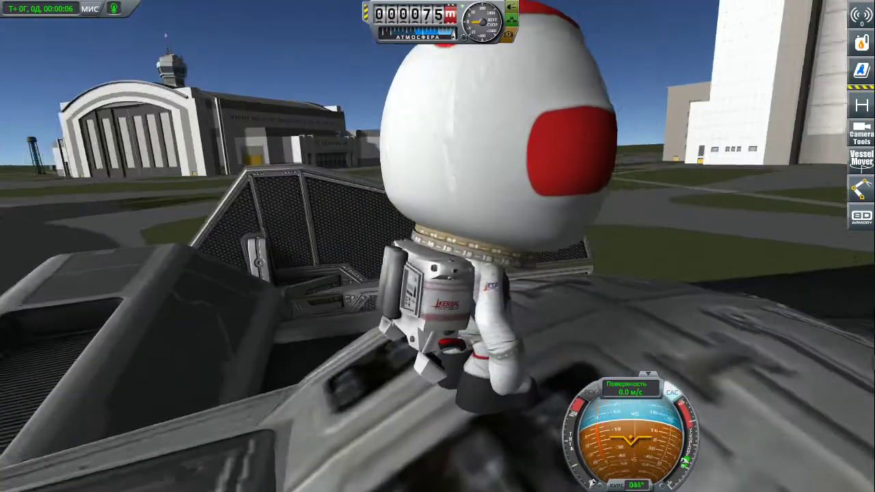
{"action": "key", "text": "s"}
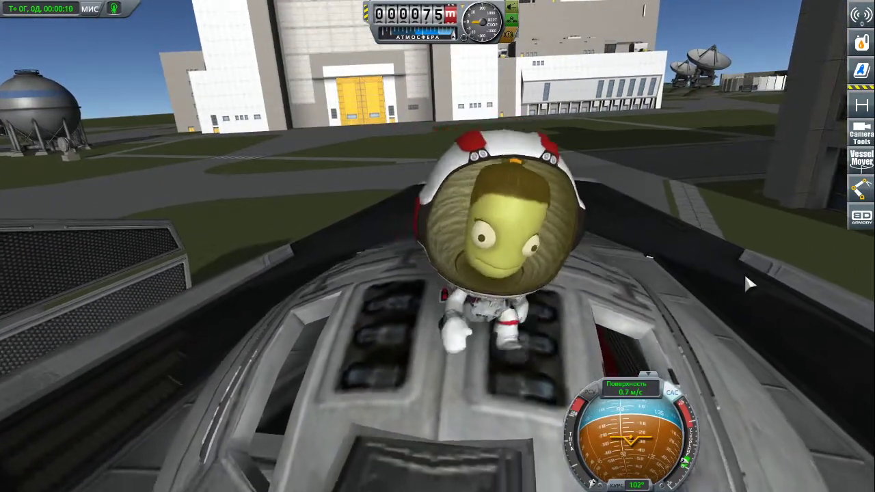
{"action": "key", "text": "w"}
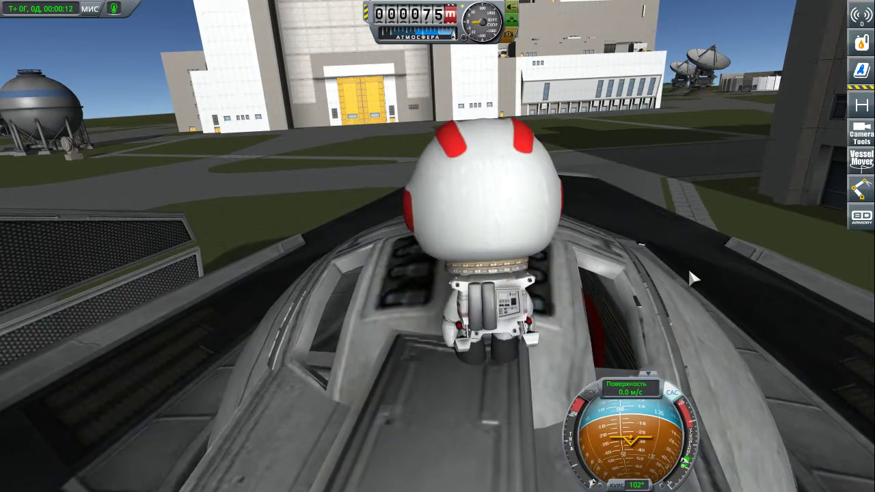
{"action": "key", "text": "w"}
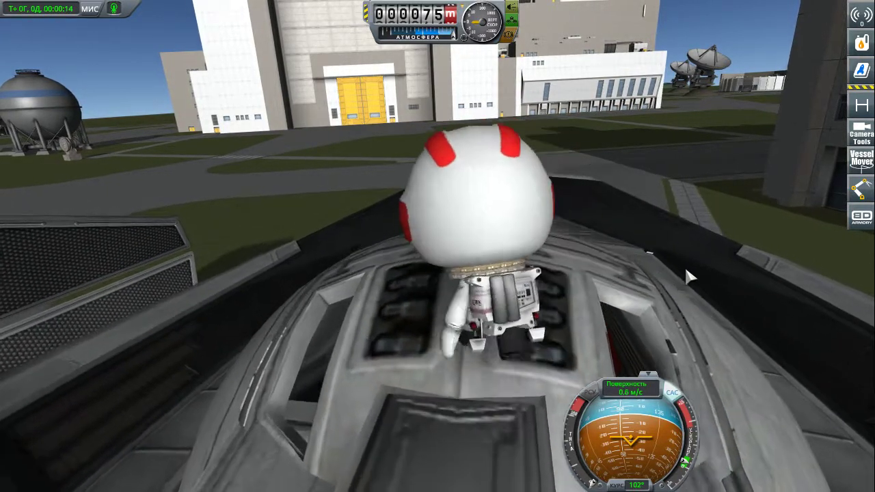
{"action": "key", "text": "w"}
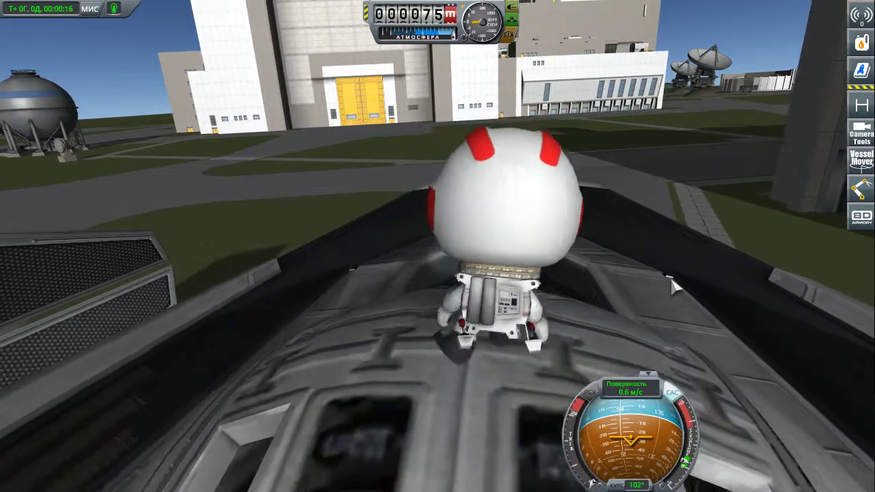
{"action": "key", "text": "s"}
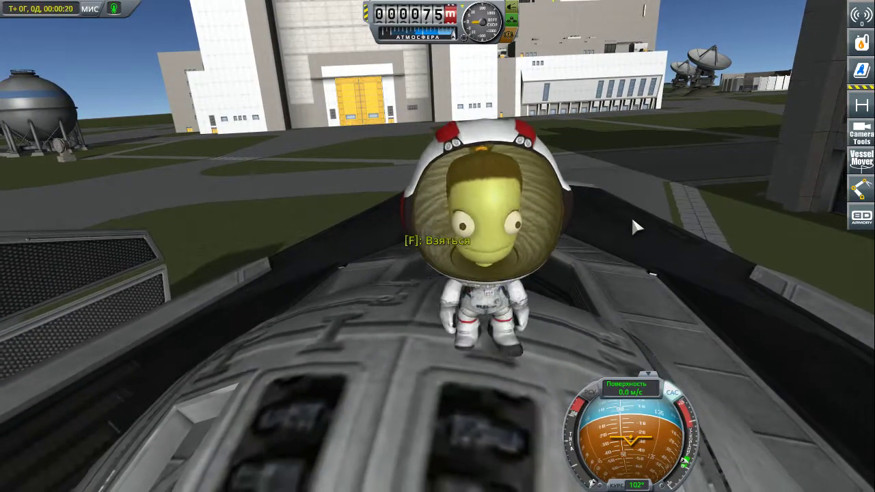
{"action": "right_click_drag", "start_coordinate": [631, 215], "coordinate": [769, 303]}
{"action": "key", "text": "w"}
{"action": "key", "text": "w"}
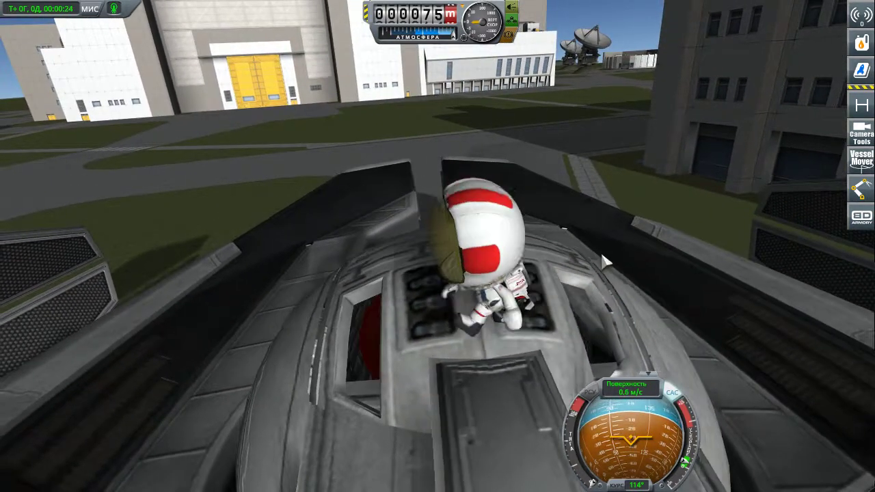
{"action": "key", "text": "w"}
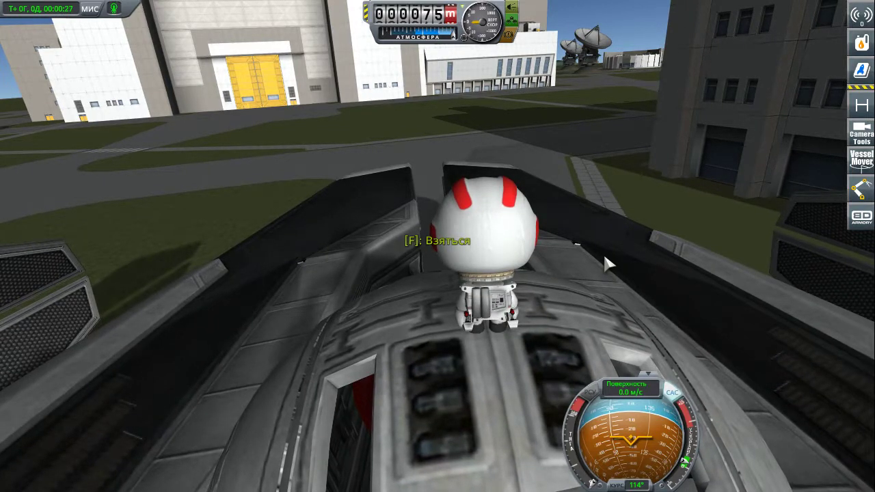
Grab the cockpit and board through the airlock, then EVA again and release the ladder
{"action": "key", "text": "f"}
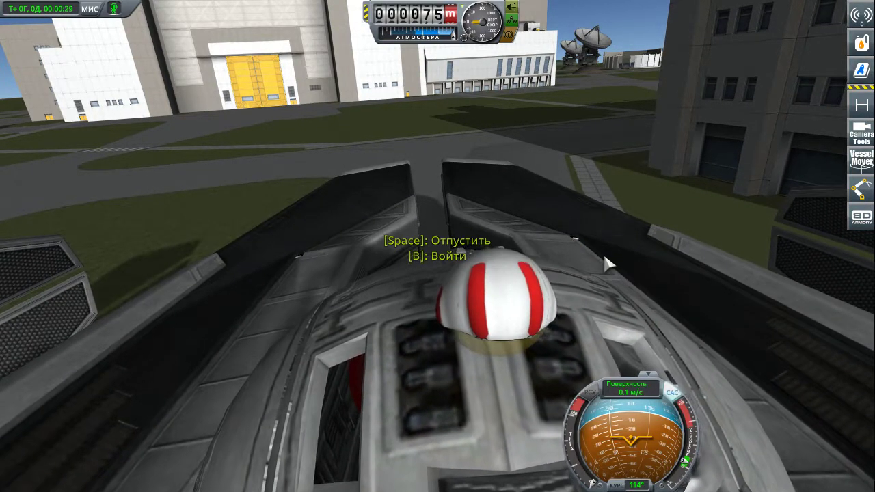
{"action": "key", "text": "b"}
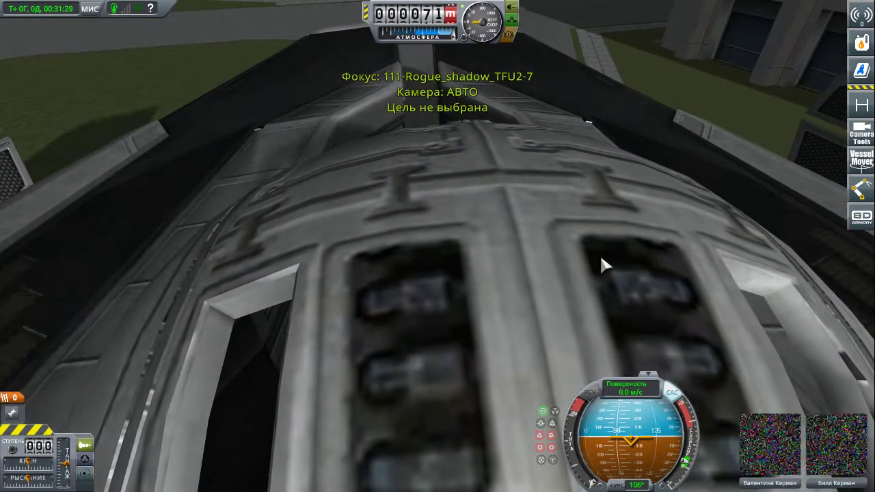
{"action": "mouse_move", "coordinate": [849, 440]}
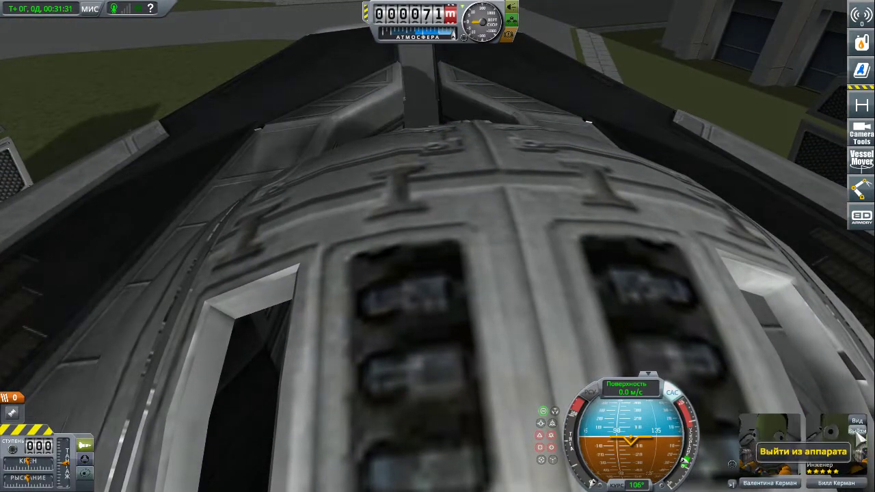
{"action": "left_click", "coordinate": [859, 440]}
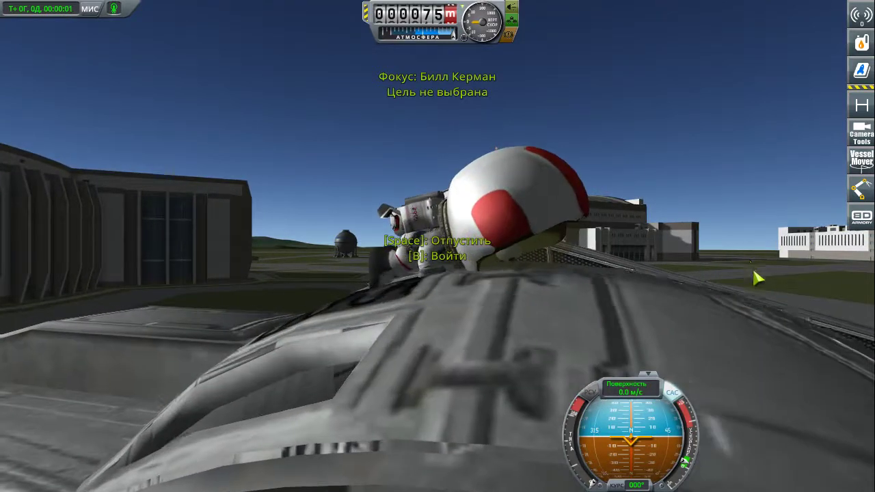
{"action": "mouse_move", "coordinate": [757, 277]}
{"action": "right_mouse_down"}
{"action": "mouse_move", "coordinate": [732, 293]}
{"action": "mouse_move", "coordinate": [601, 294]}
{"action": "right_mouse_up"}
{"action": "key", "text": "space"}
{"action": "right_click_drag", "start_coordinate": [839, 359], "coordinate": [854, 410]}
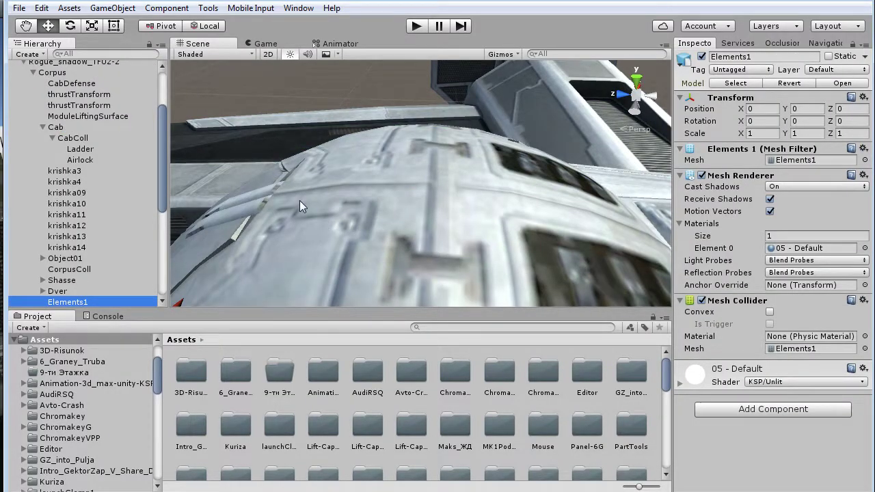
Select both the Ladder and Airlock objects and frame the Airlock box in the Scene view
{"action": "left_click", "coordinate": [89, 153]}
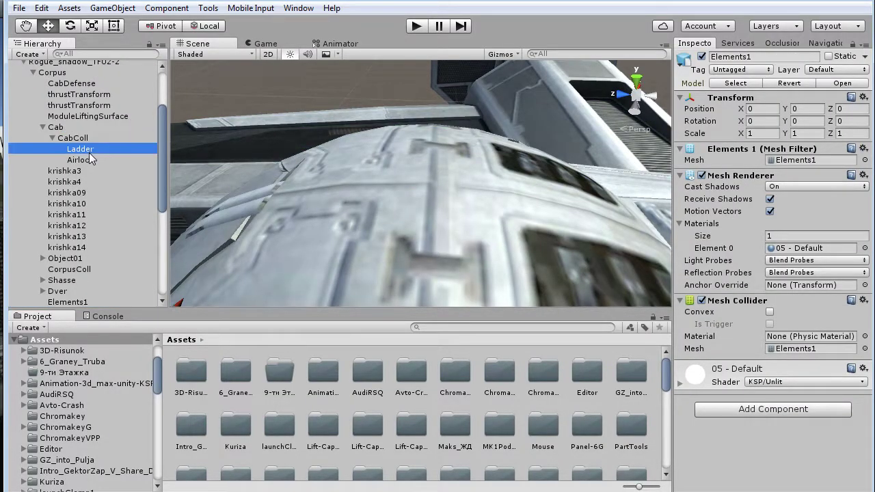
{"action": "left_click", "coordinate": [89, 160], "text": "shift"}
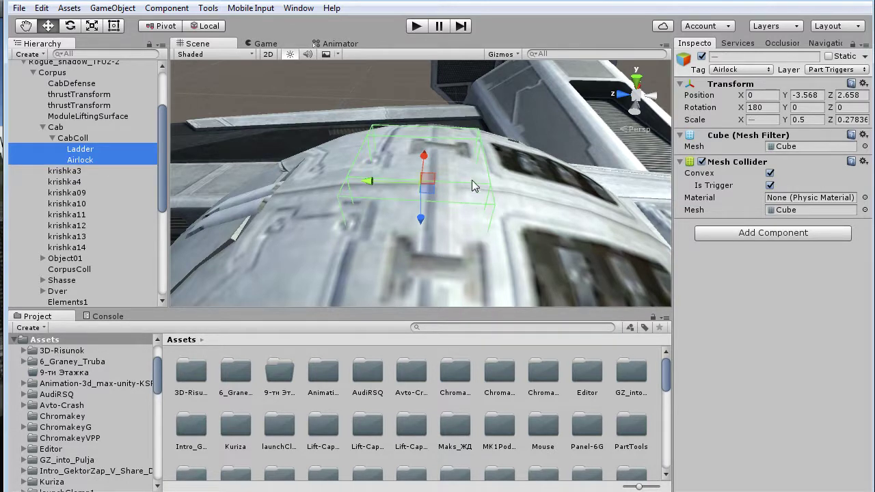
{"action": "middle_click_drag", "start_coordinate": [522, 174], "coordinate": [516, 196]}
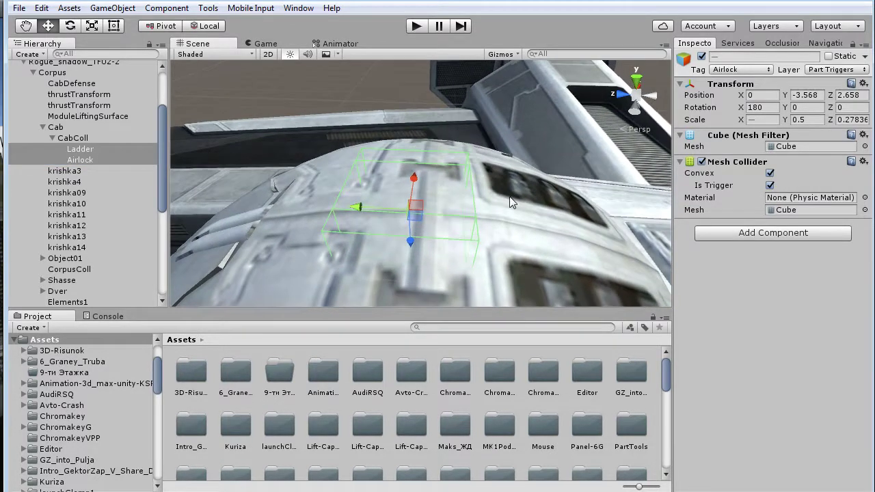
{"action": "left_click_drag", "start_coordinate": [515, 190], "coordinate": [301, 210], "text": "alt"}
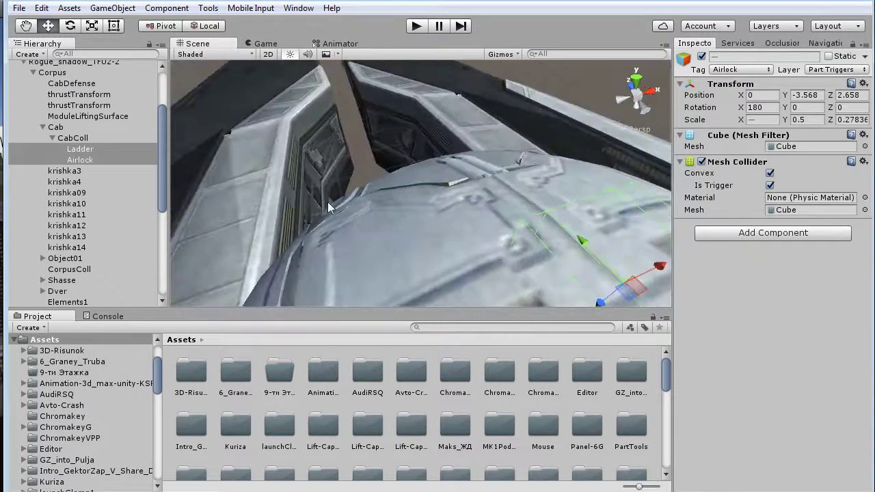
{"action": "key", "text": "f"}
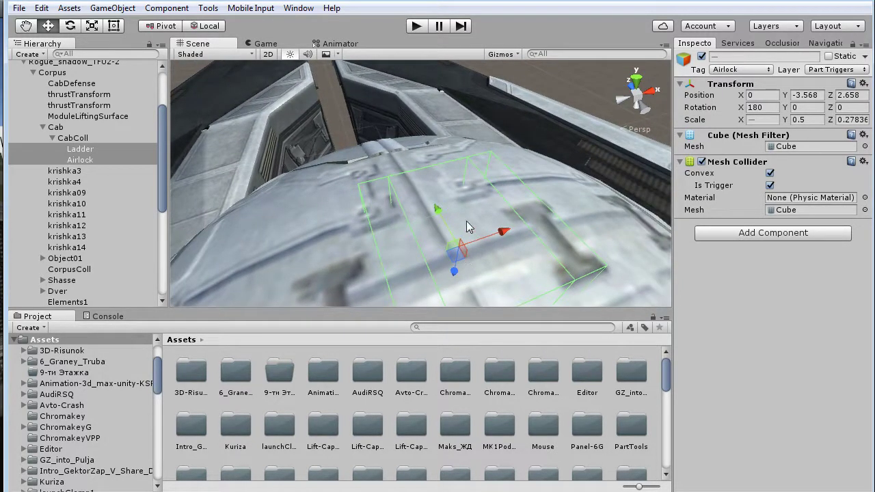
Orbit and pan around the cab to check the Airlock box's placement over the roof
{"action": "middle_click_drag", "start_coordinate": [467, 223], "coordinate": [425, 165]}
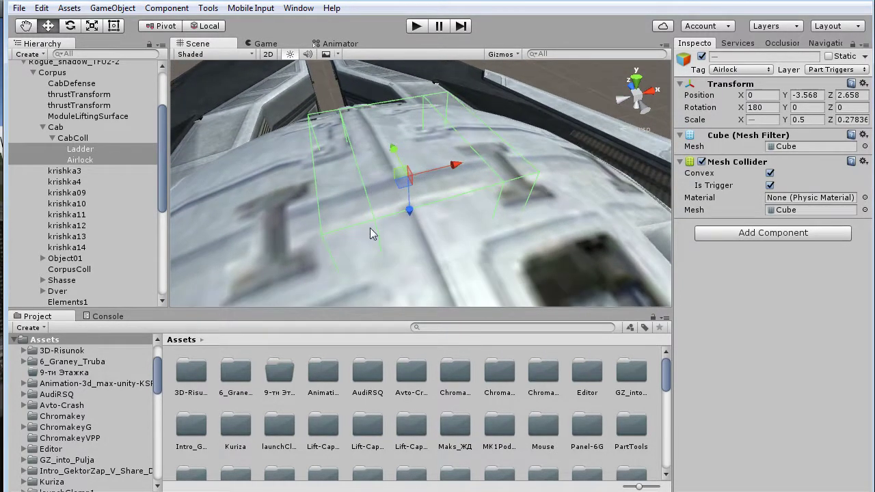
{"action": "mouse_move", "coordinate": [459, 239]}
{"action": "left_mouse_down", "text": "alt"}
{"action": "mouse_move", "coordinate": [520, 199]}
{"action": "mouse_move", "coordinate": [498, 137]}
{"action": "left_mouse_up", "text": "alt"}
{"action": "left_click_drag", "start_coordinate": [420, 224], "coordinate": [601, 197], "text": "alt"}
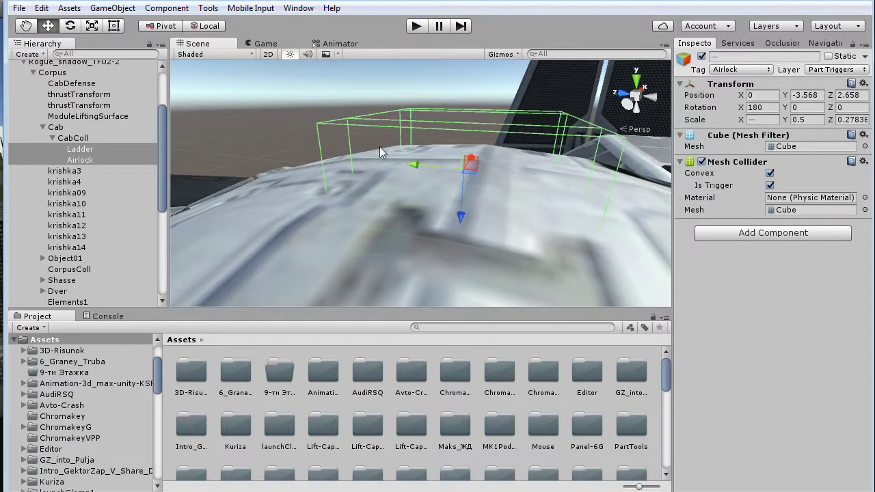
{"action": "middle_click_drag", "start_coordinate": [494, 181], "coordinate": [477, 215]}
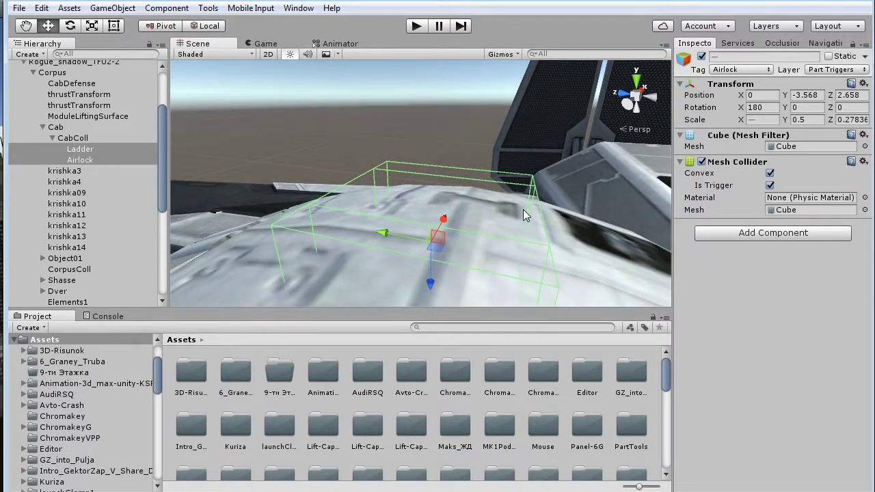
{"action": "middle_click_drag", "start_coordinate": [549, 210], "coordinate": [553, 183]}
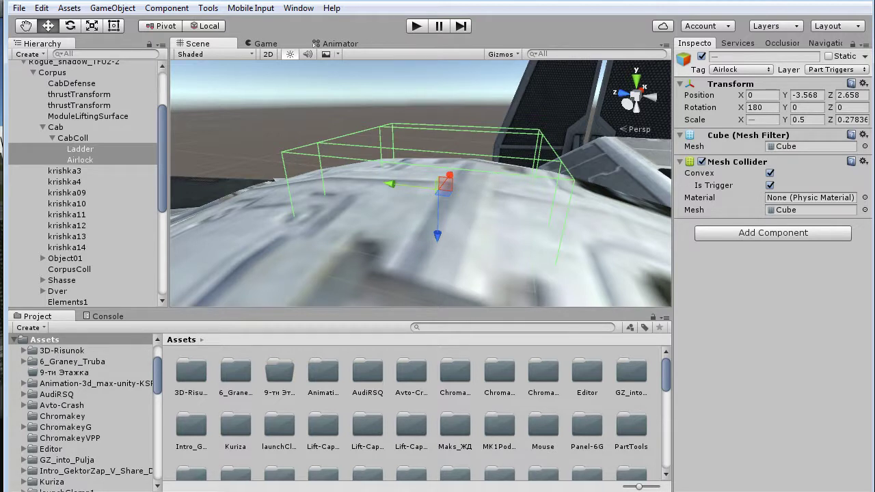
{"action": "mouse_move", "coordinate": [462, 248]}
{"action": "left_mouse_down", "text": "alt"}
{"action": "mouse_move", "coordinate": [454, 234]}
{"action": "mouse_move", "coordinate": [439, 259]}
{"action": "left_mouse_up", "text": "alt"}
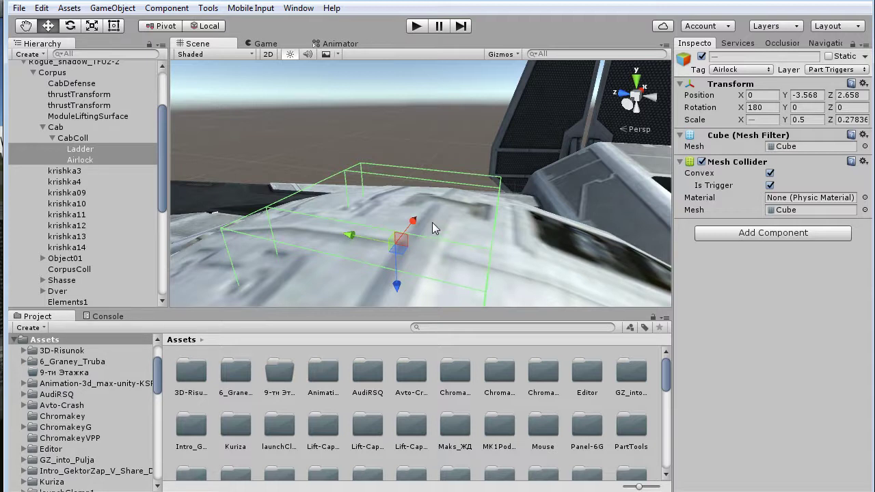
{"action": "left_click_drag", "start_coordinate": [440, 203], "coordinate": [456, 189]}
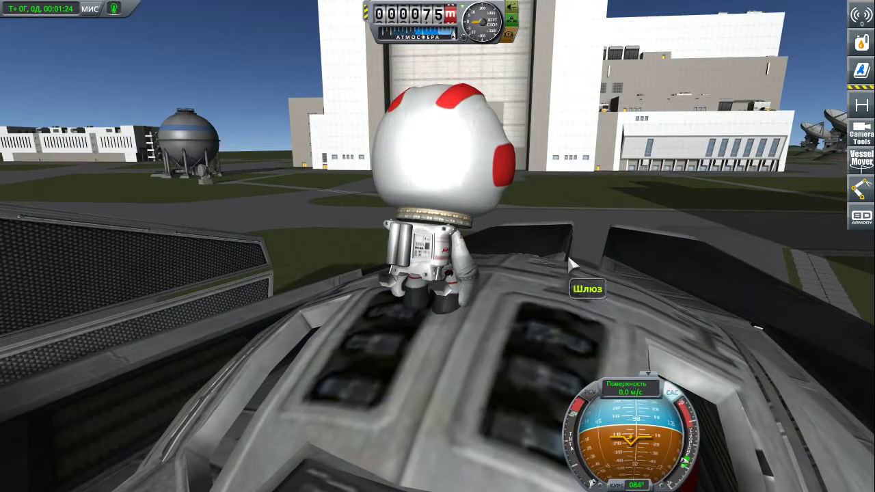
Walk the EVA kerbal along the cab roof, jump to the airlock and board the craft
{"action": "key", "text": "w"}
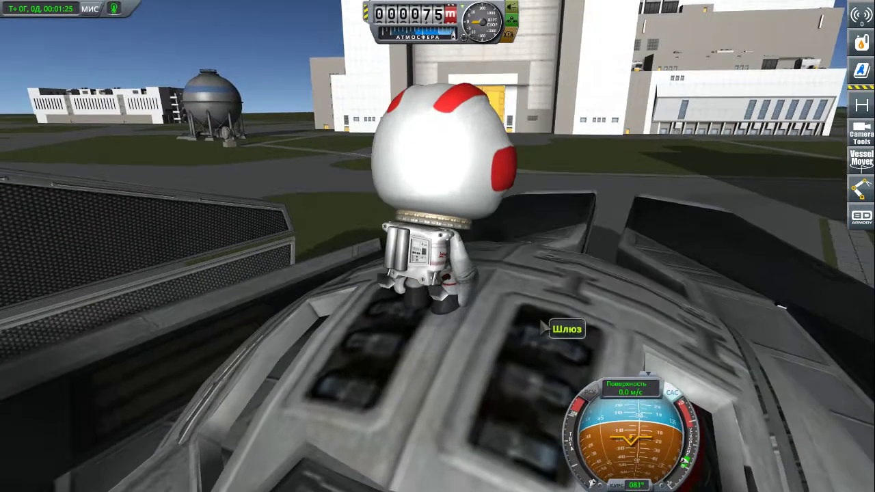
{"action": "key", "text": "s"}
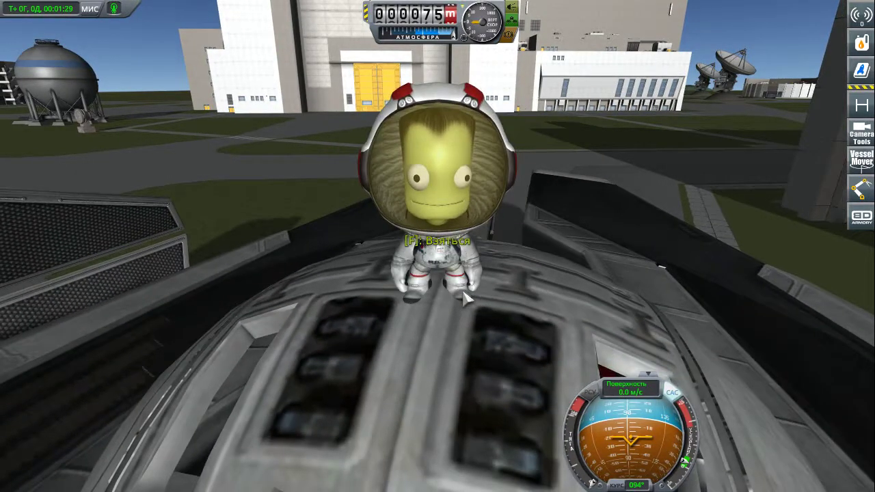
{"action": "key", "text": "d"}
{"action": "key", "text": "w"}
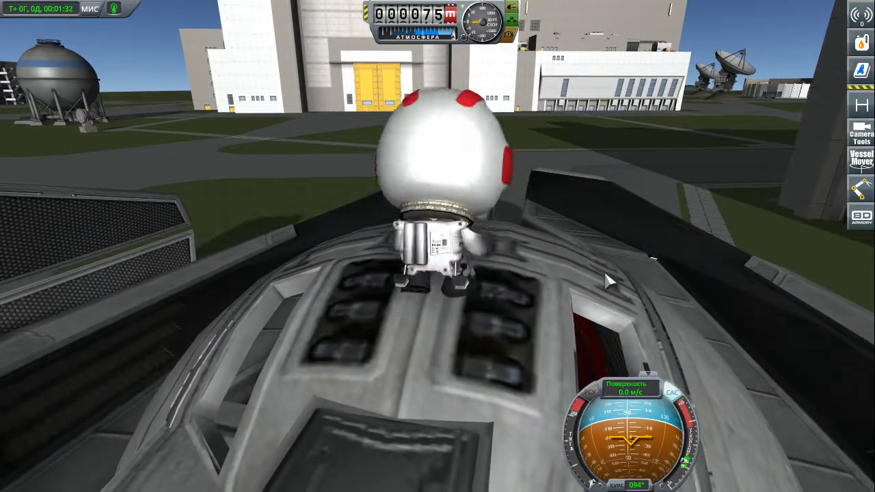
{"action": "right_click_drag", "start_coordinate": [604, 269], "coordinate": [641, 275]}
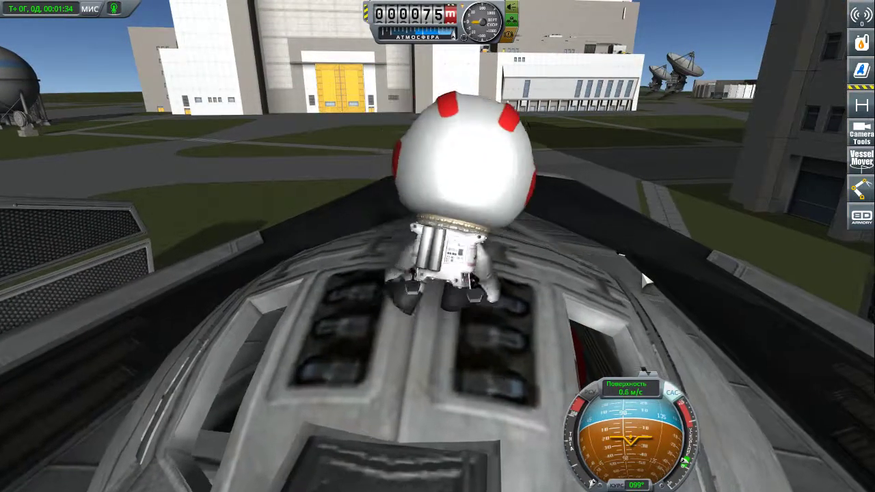
{"action": "key", "text": "space"}
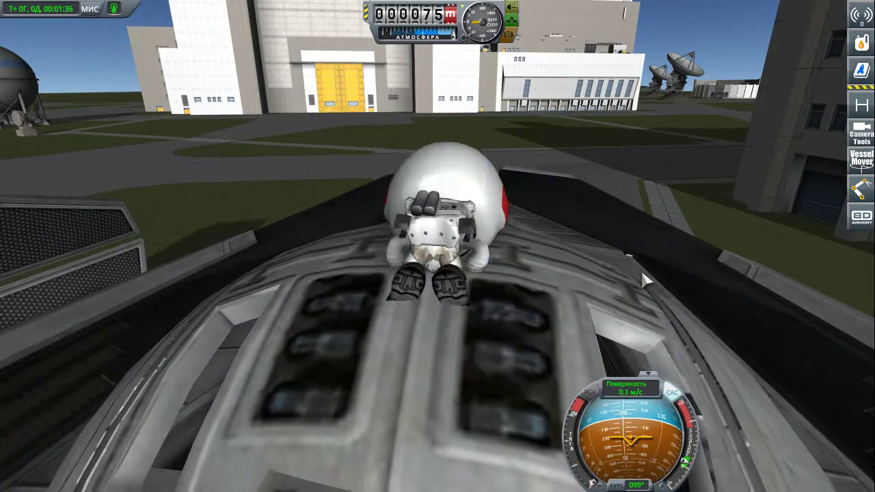
{"action": "key", "text": "b"}
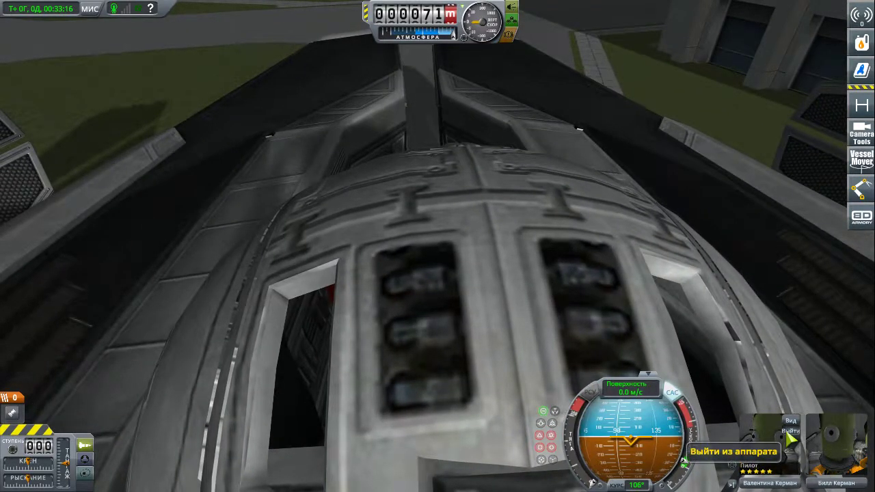
Send the second crew member on EVA and board them back through the airlock
{"action": "left_click", "coordinate": [790, 438]}
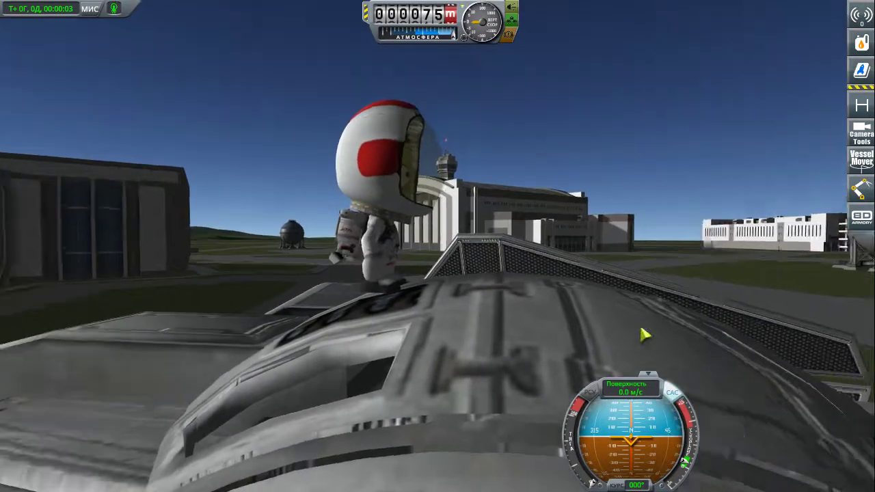
{"action": "right_click_drag", "start_coordinate": [504, 264], "coordinate": [568, 258]}
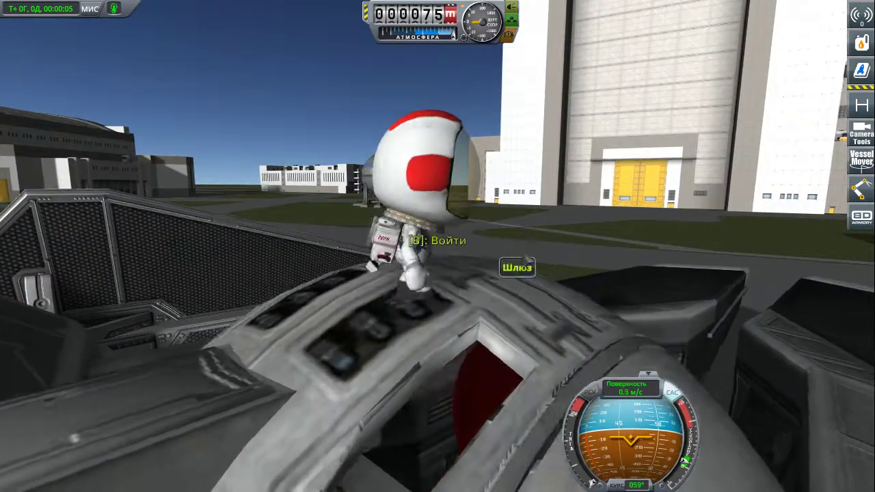
{"action": "right_click_drag", "start_coordinate": [497, 253], "coordinate": [805, 307]}
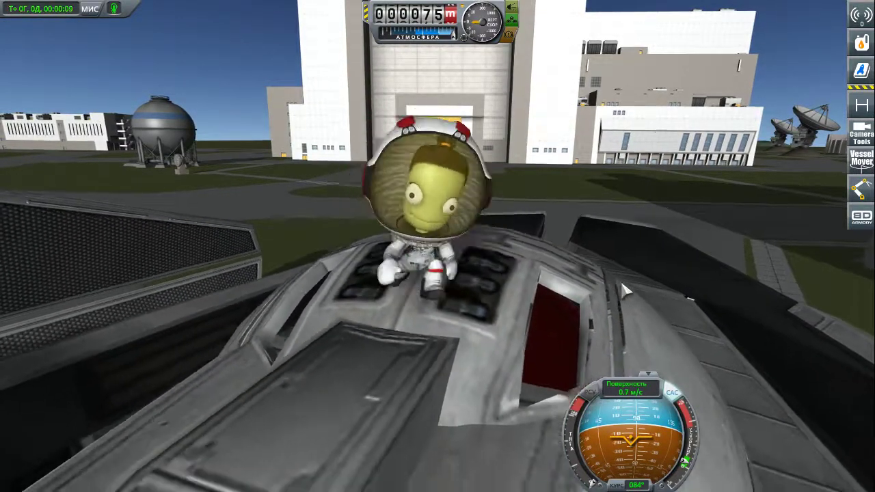
{"action": "mouse_move", "coordinate": [623, 283]}
{"action": "right_mouse_down"}
{"action": "mouse_move", "coordinate": [847, 333]}
{"action": "mouse_move", "coordinate": [617, 313]}
{"action": "right_mouse_up"}
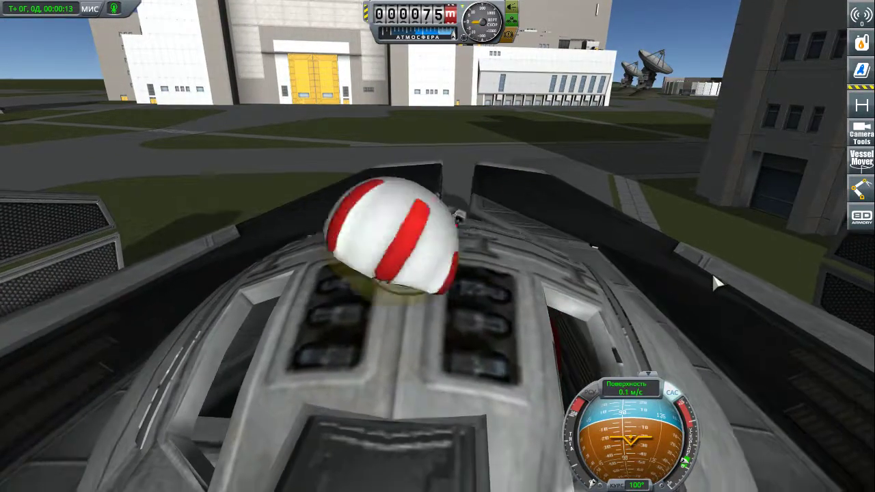
{"action": "key", "text": "b"}
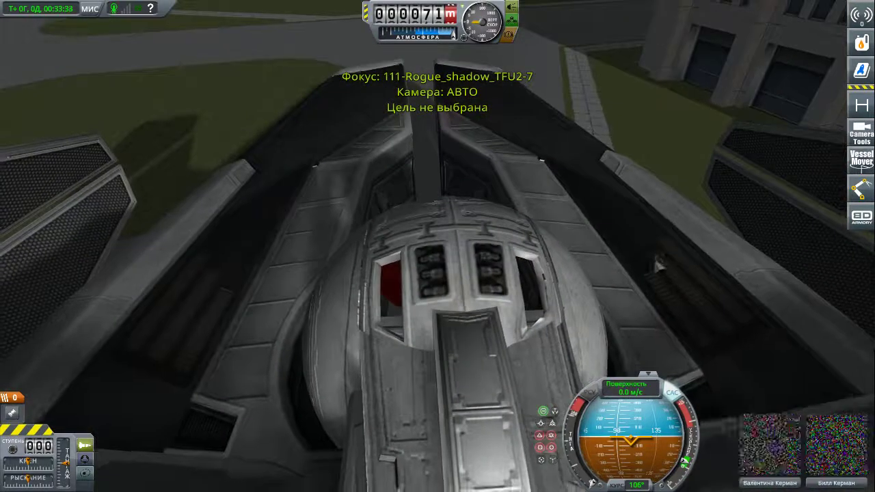
{"action": "scroll", "coordinate": [623, 298], "scroll_direction": "up", "scroll_amount": 5}
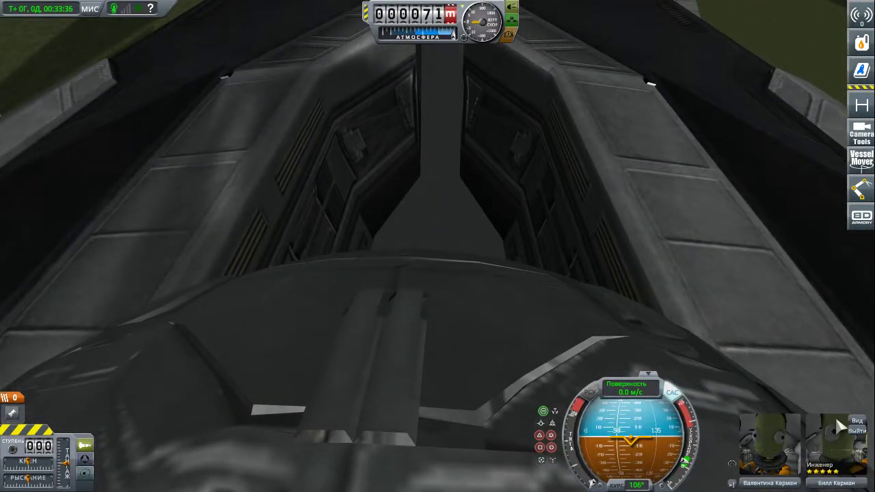